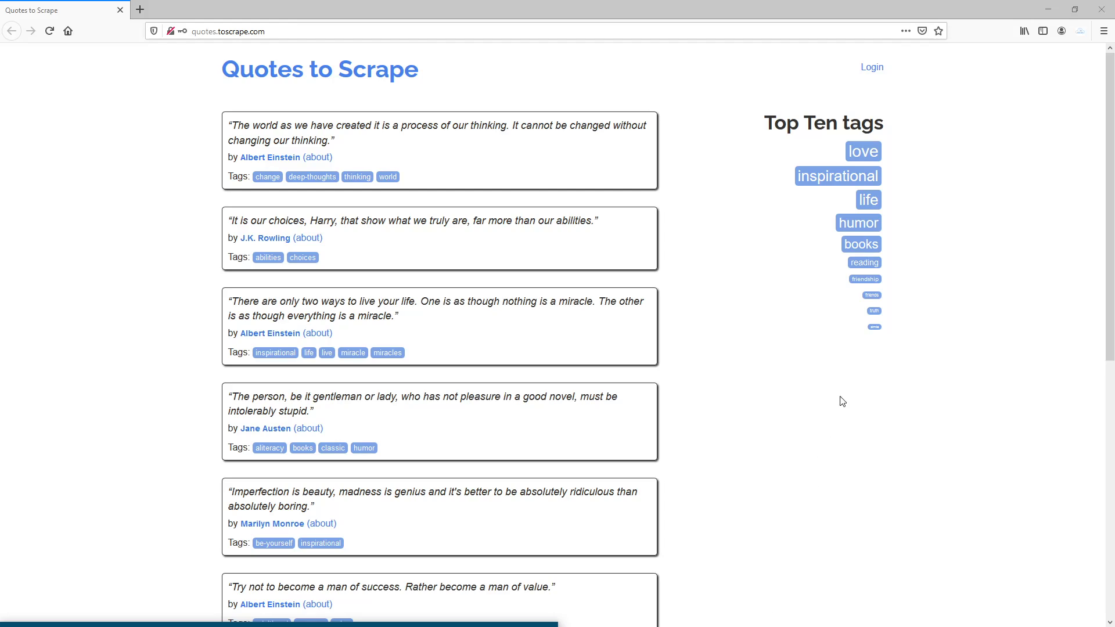
Open the Serritor Cloud panel beside the web page and create a new project named "quotes"
left_click(1079, 32)
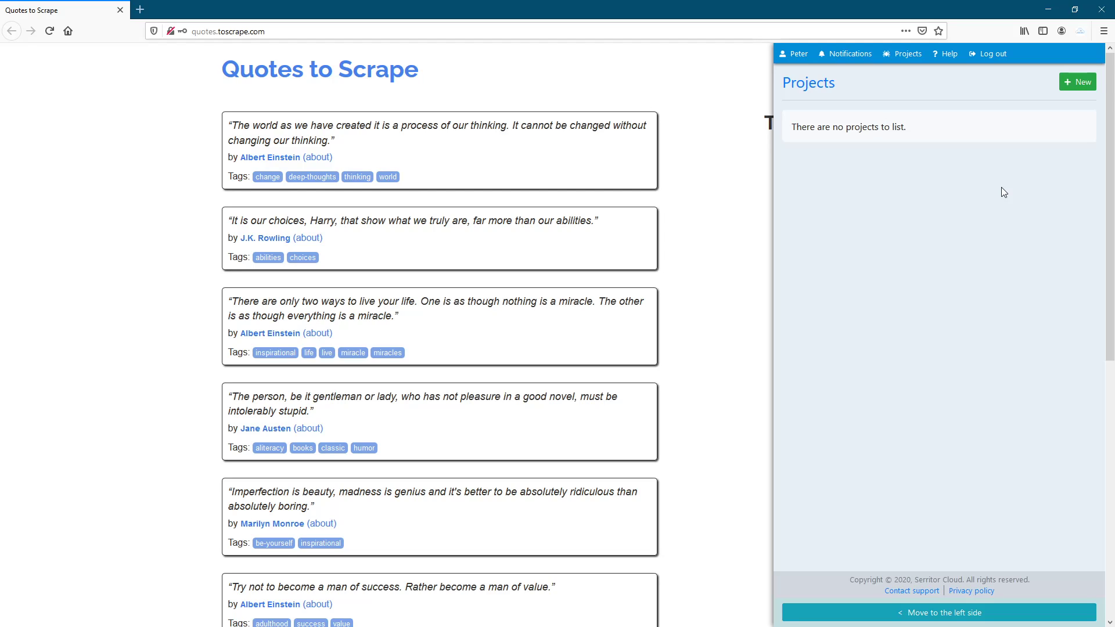
left_click(1076, 82)
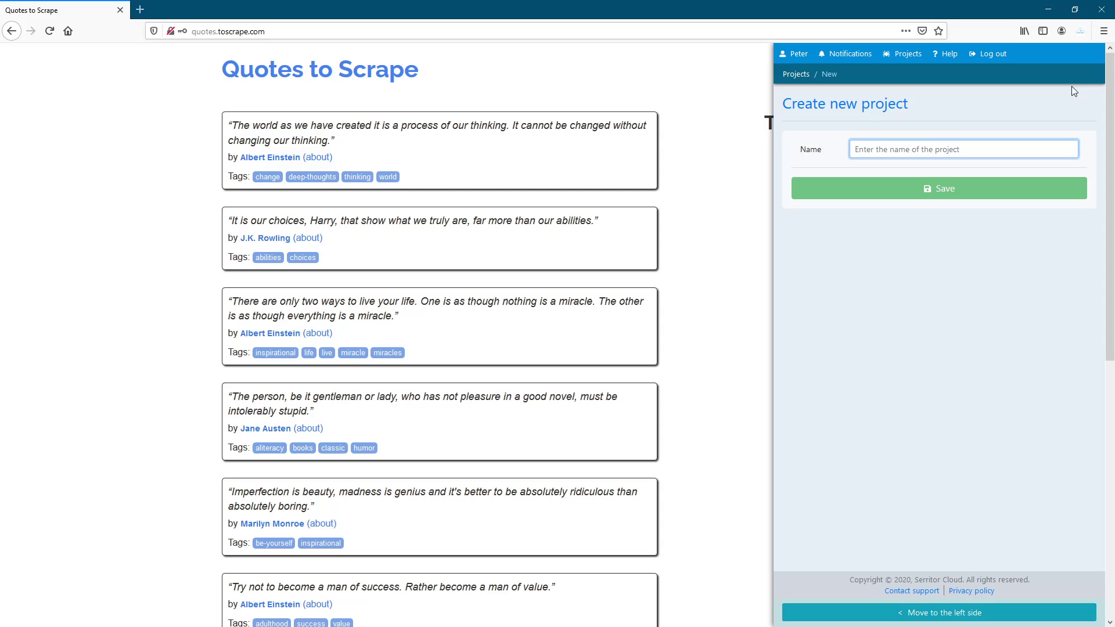
type("quotes")
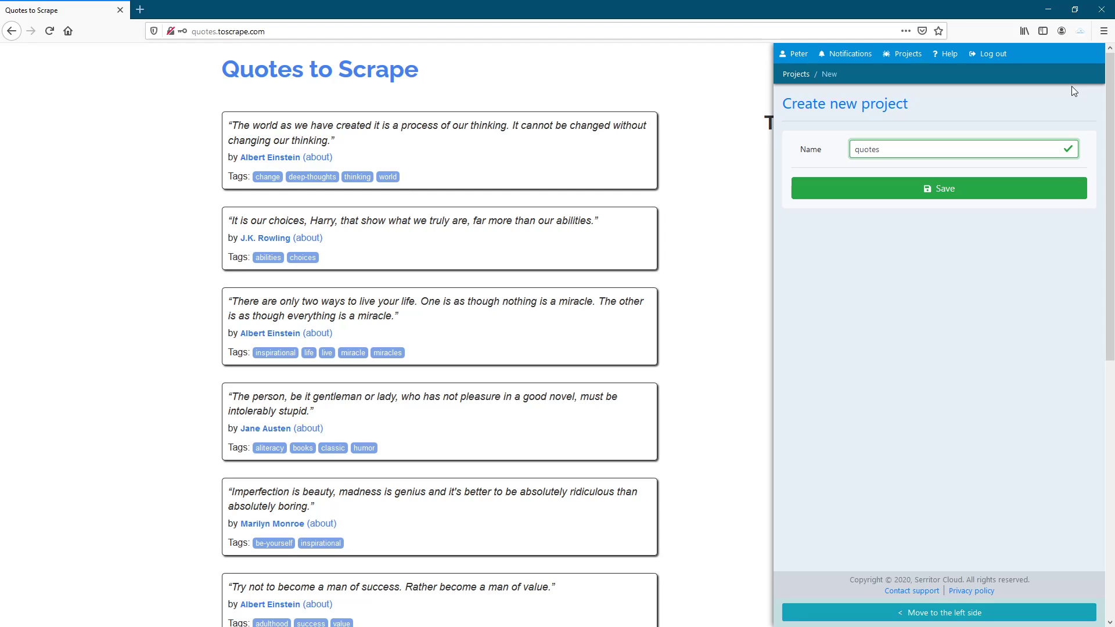
left_click(946, 191)
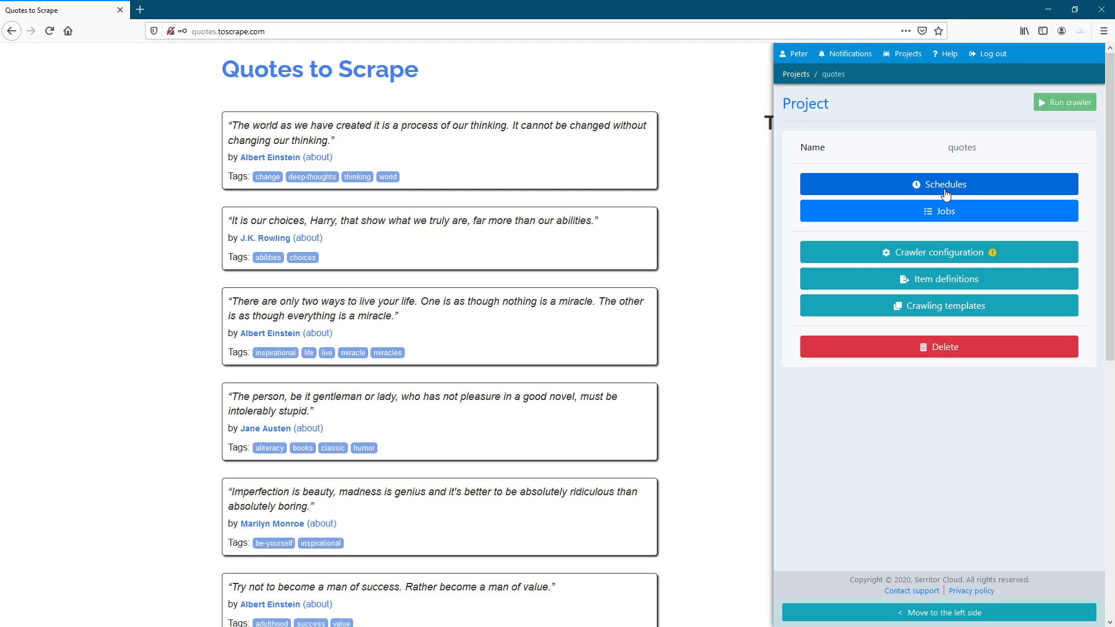
left_click(929, 251)
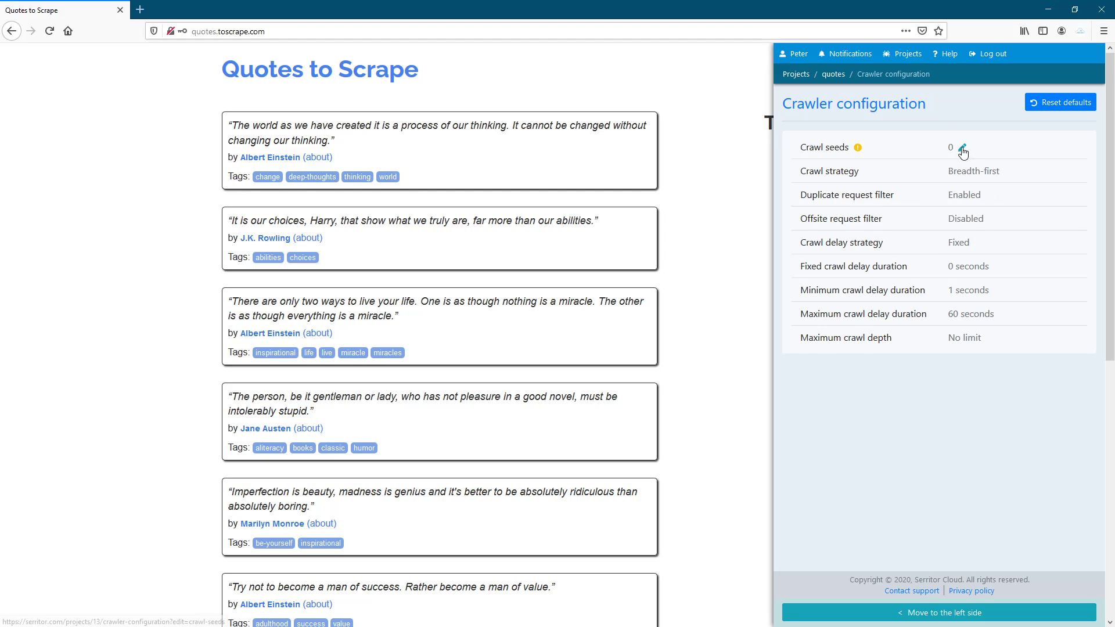
left_click(963, 147)
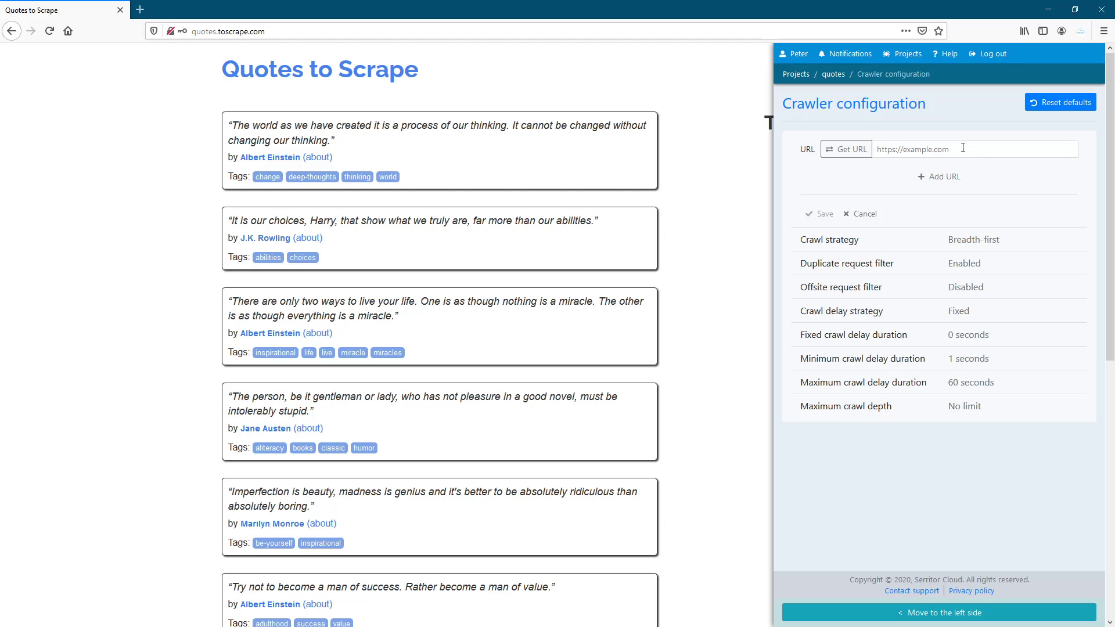
left_click(846, 149)
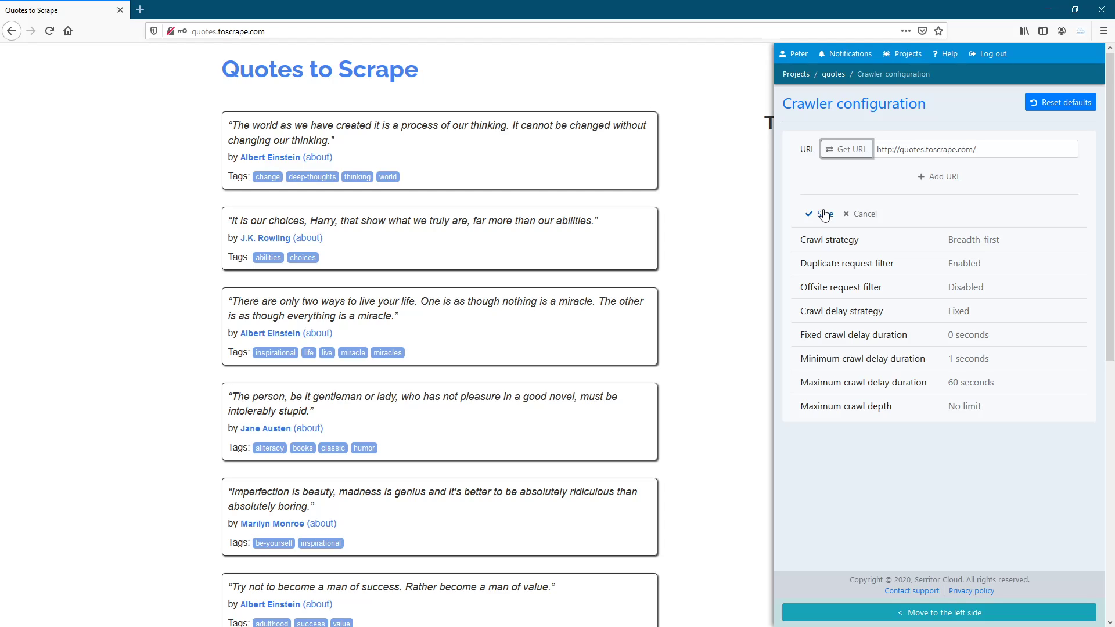
left_click(824, 215)
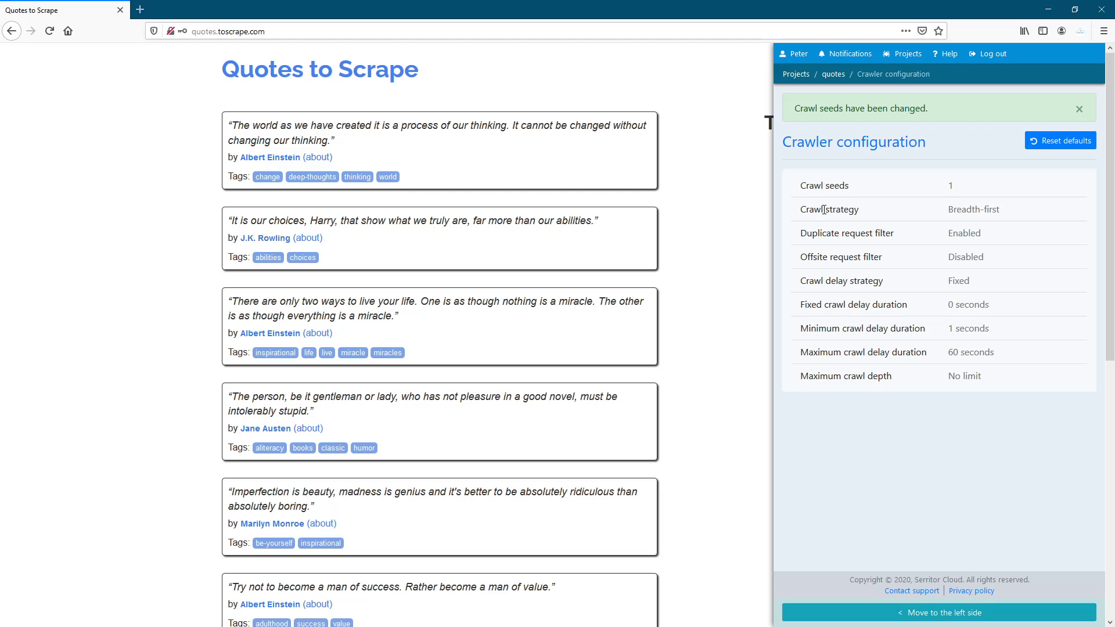
Create an item definition named "quote" in the quotes project with two fields, "text" and "author"
left_click(832, 75)
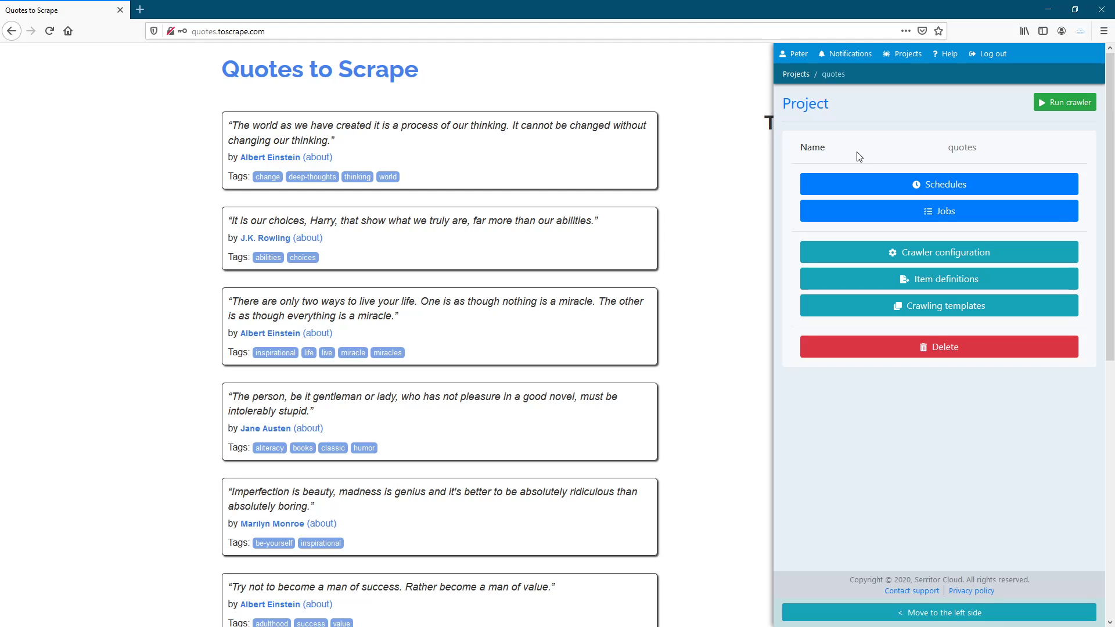
left_click(906, 279)
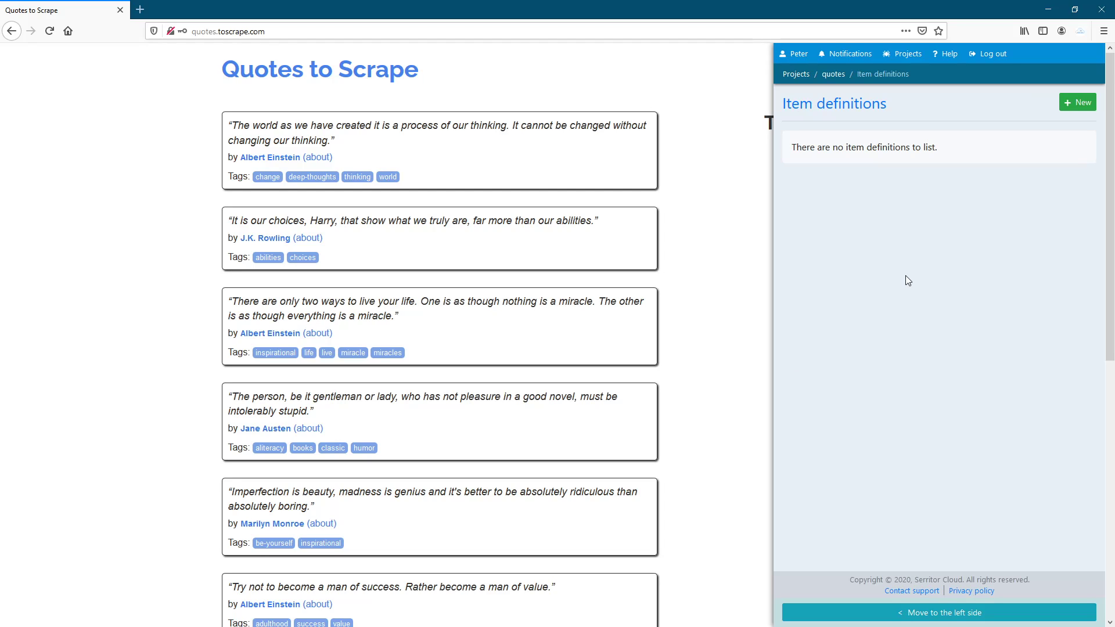
left_click(1078, 105)
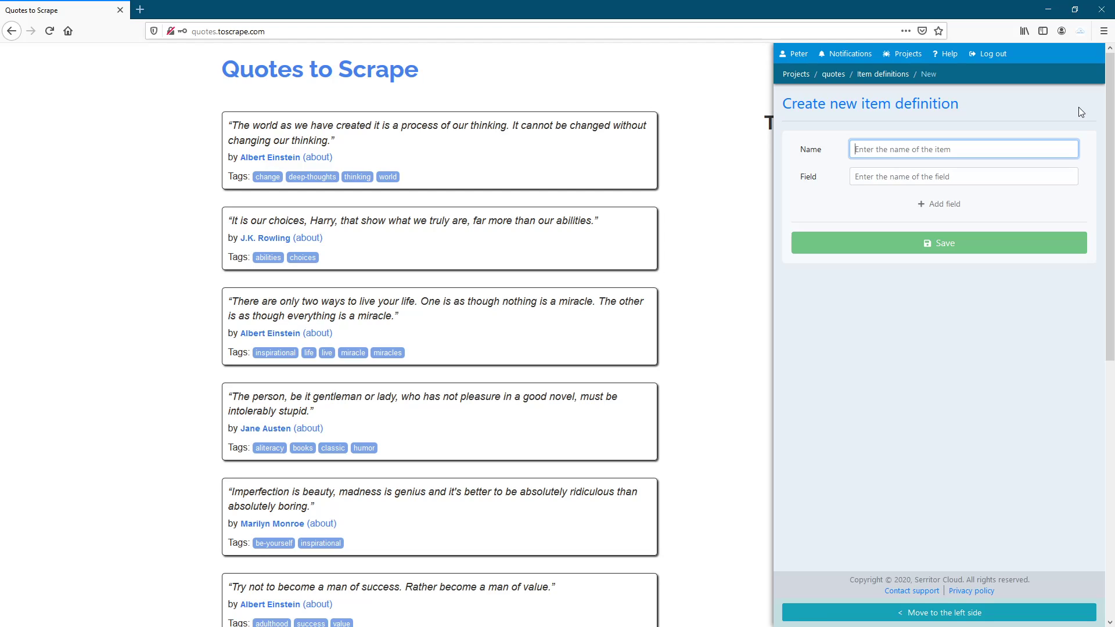
type("quote")
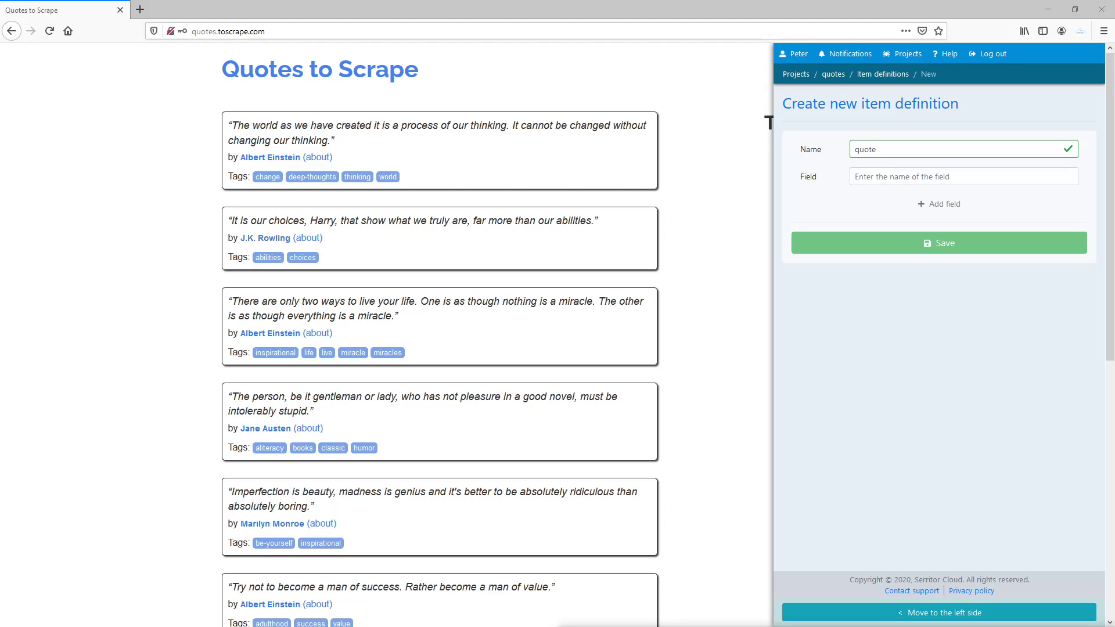
left_click(878, 177)
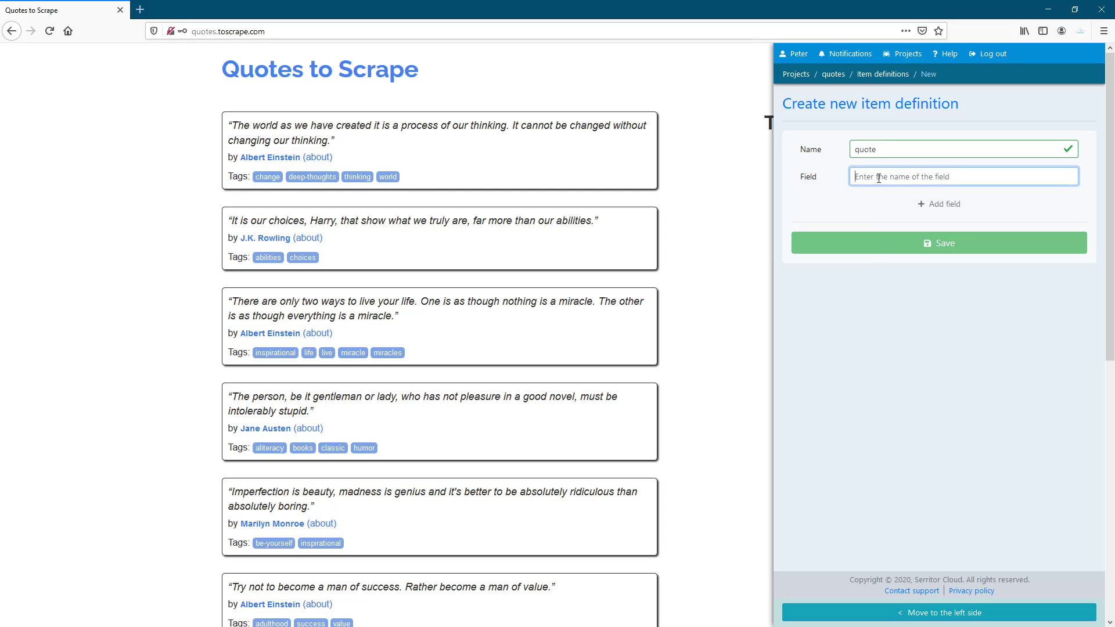
type("text")
left_click(935, 204)
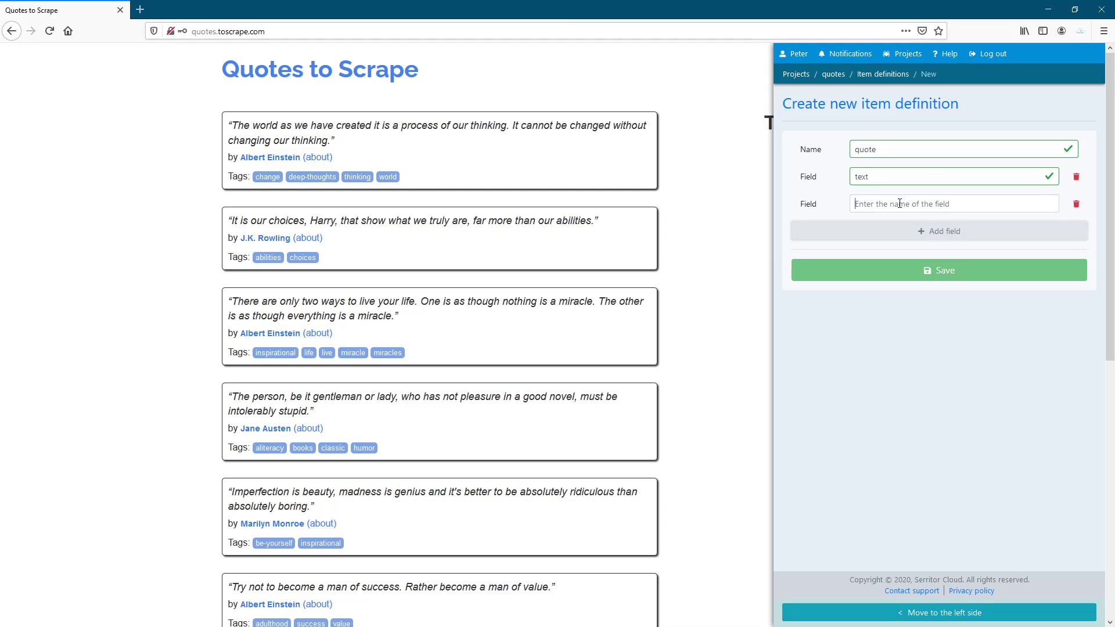
type("author")
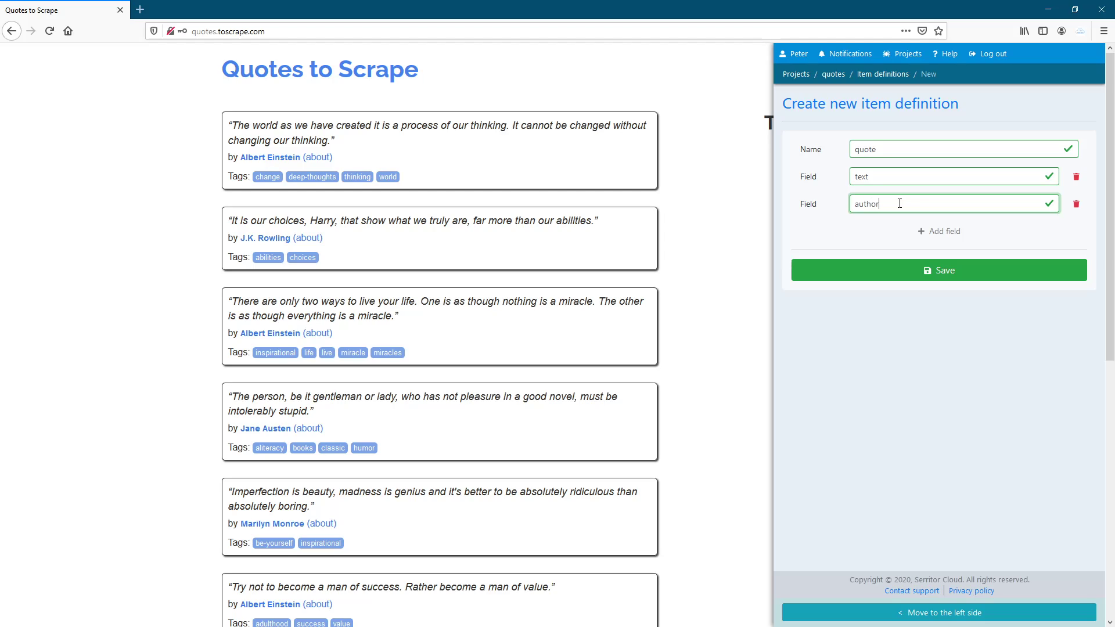
left_click(924, 269)
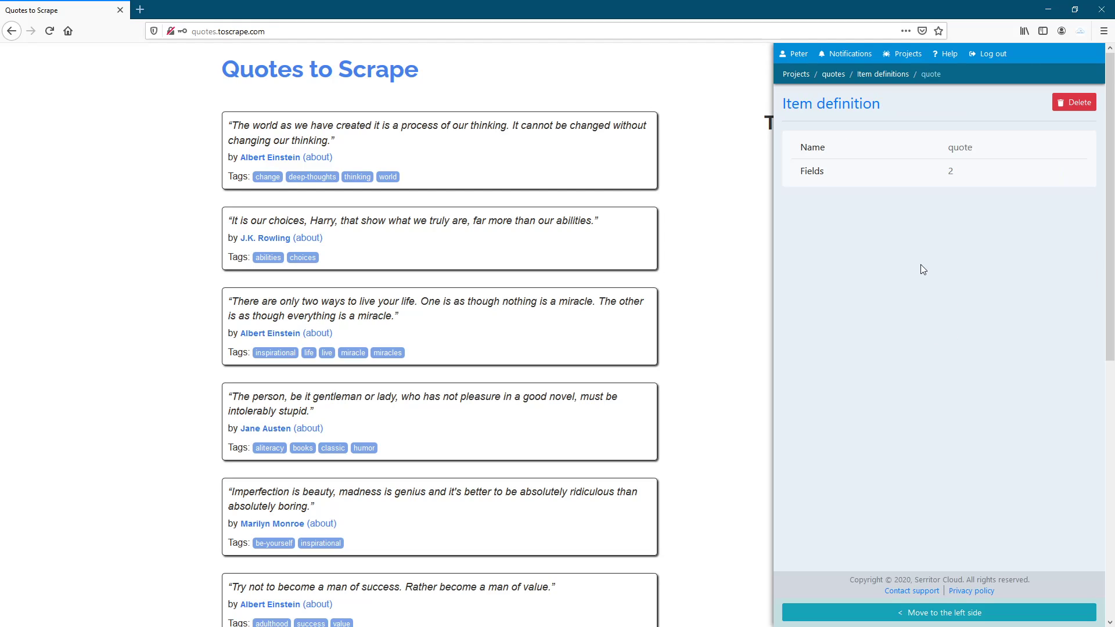
left_click(834, 74)
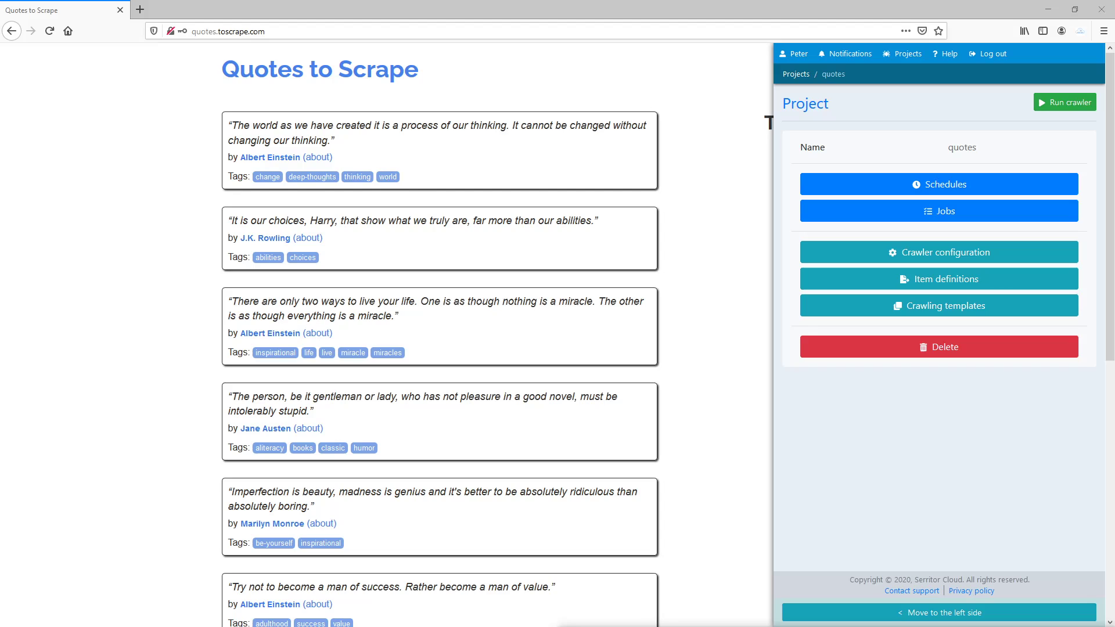
left_click(965, 307)
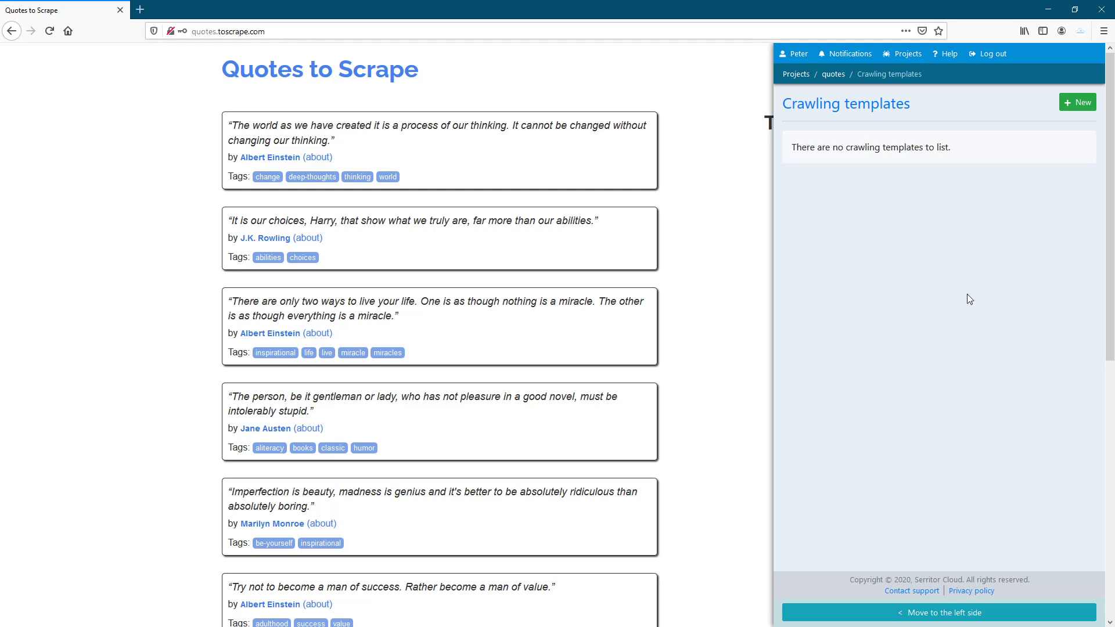
left_click(1066, 103)
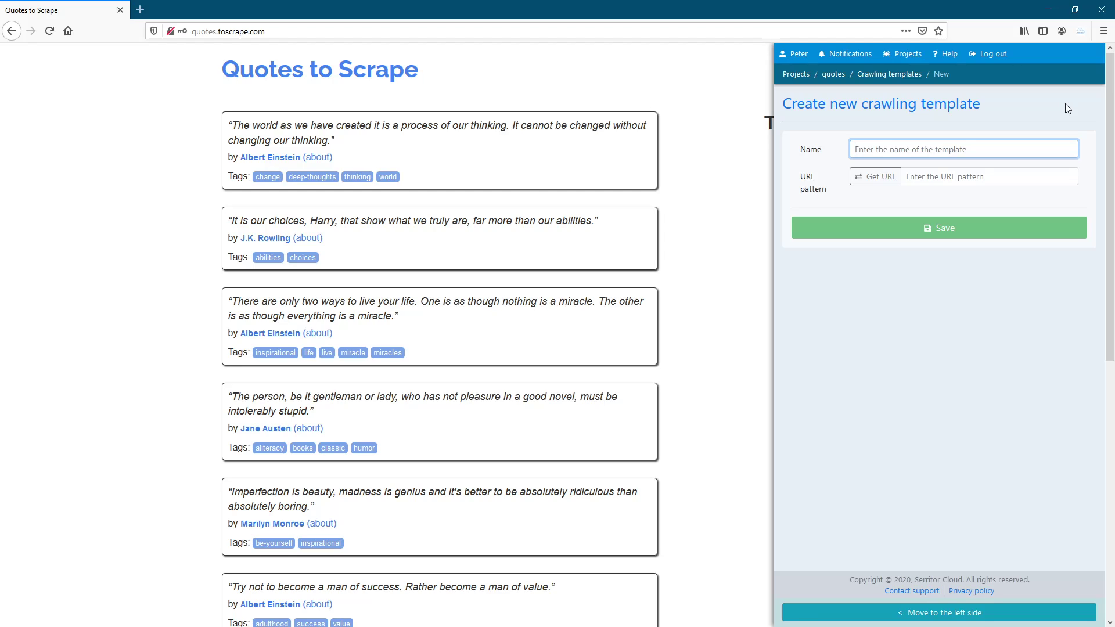
type("quote")
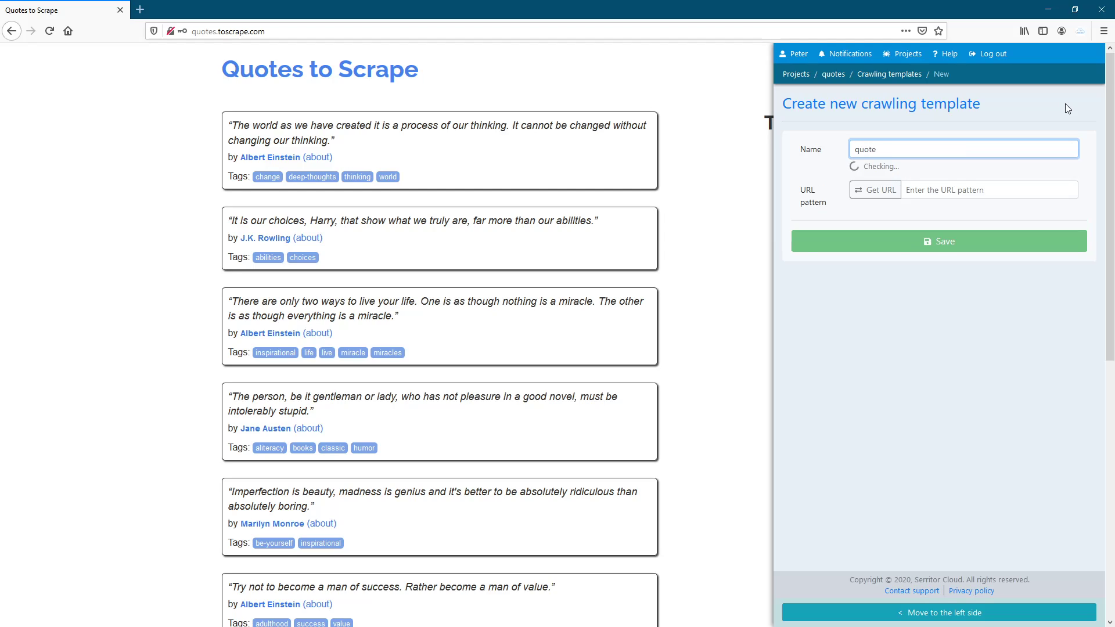
type("s page")
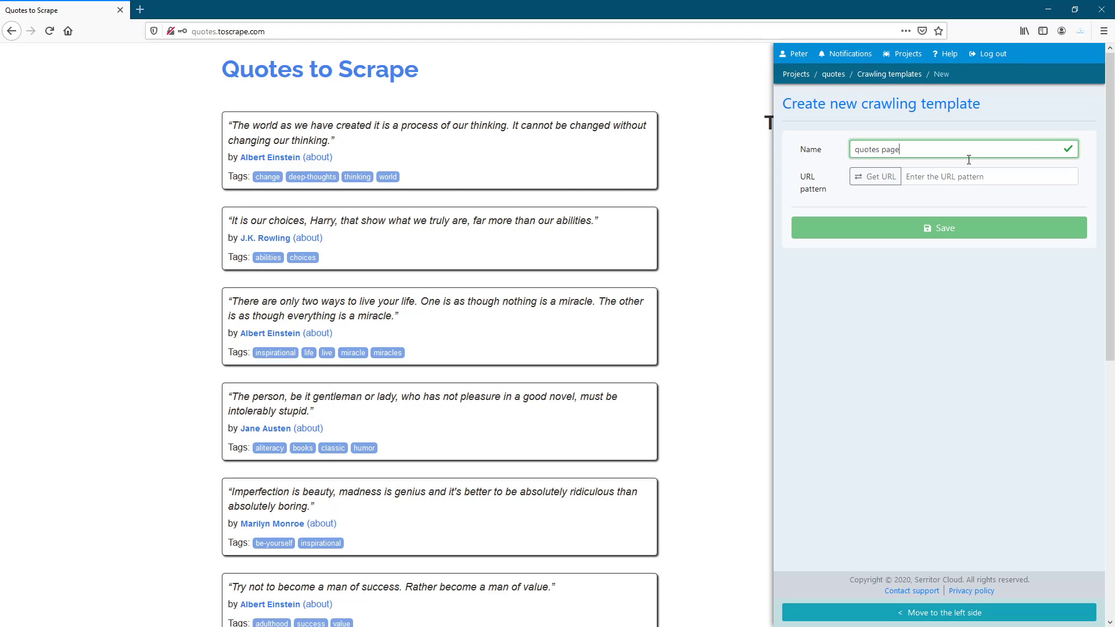
left_click(880, 177)
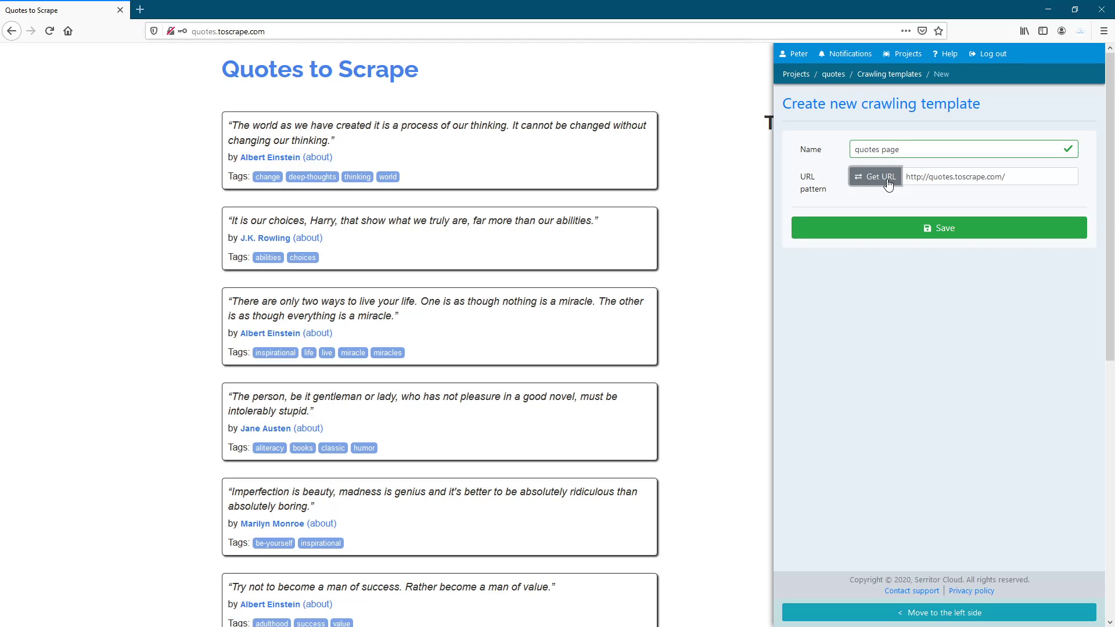
left_click(888, 228)
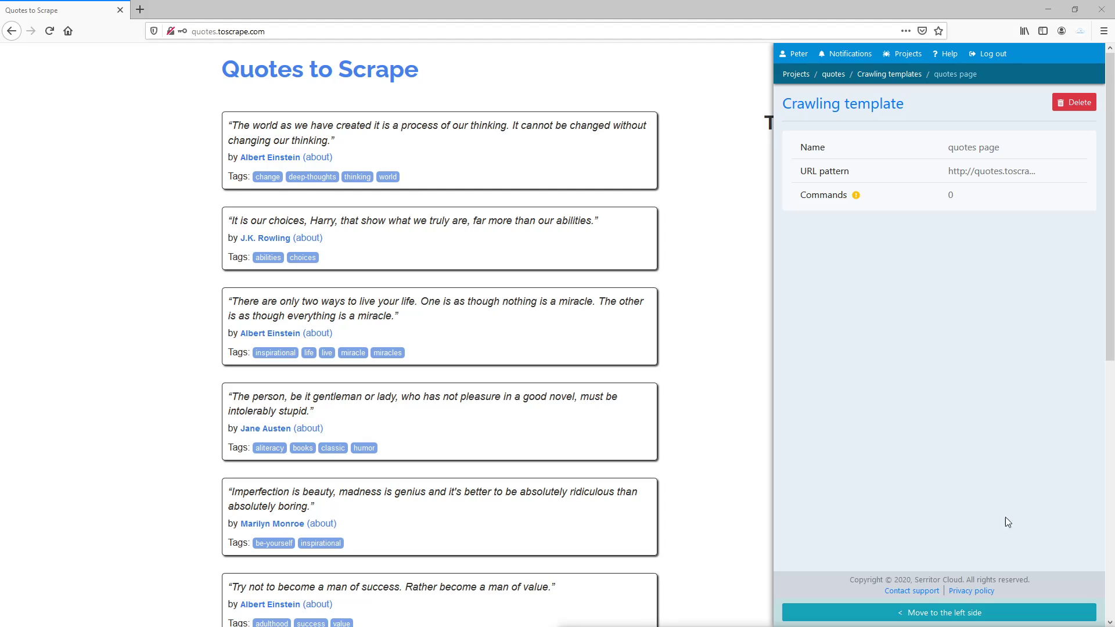
left_click(966, 199)
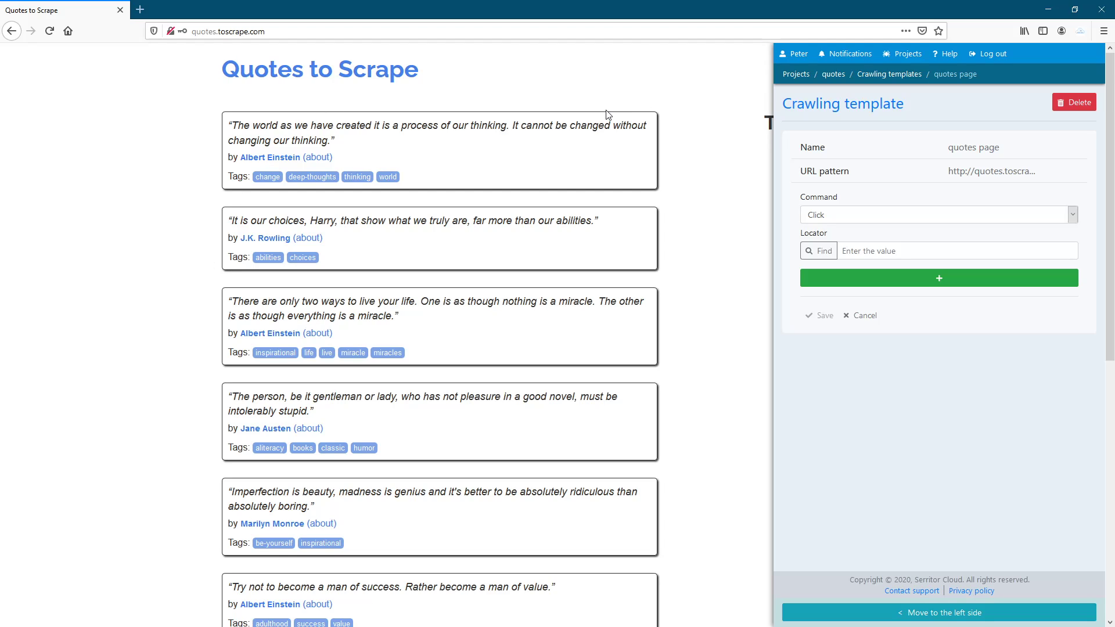
left_click(1045, 215)
left_click(884, 362)
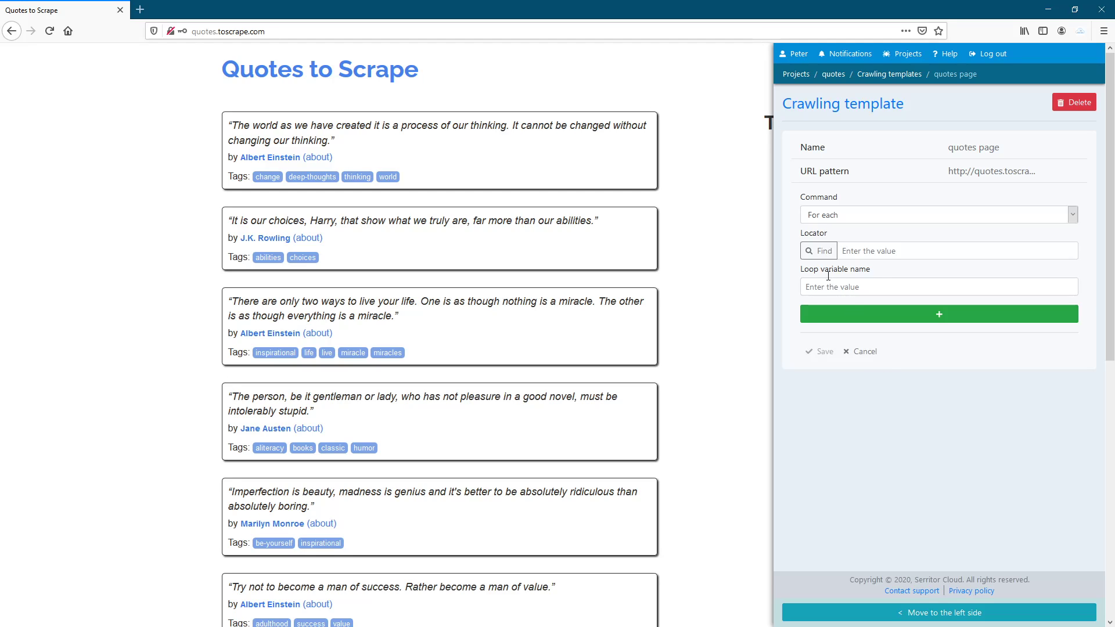
left_click(817, 251)
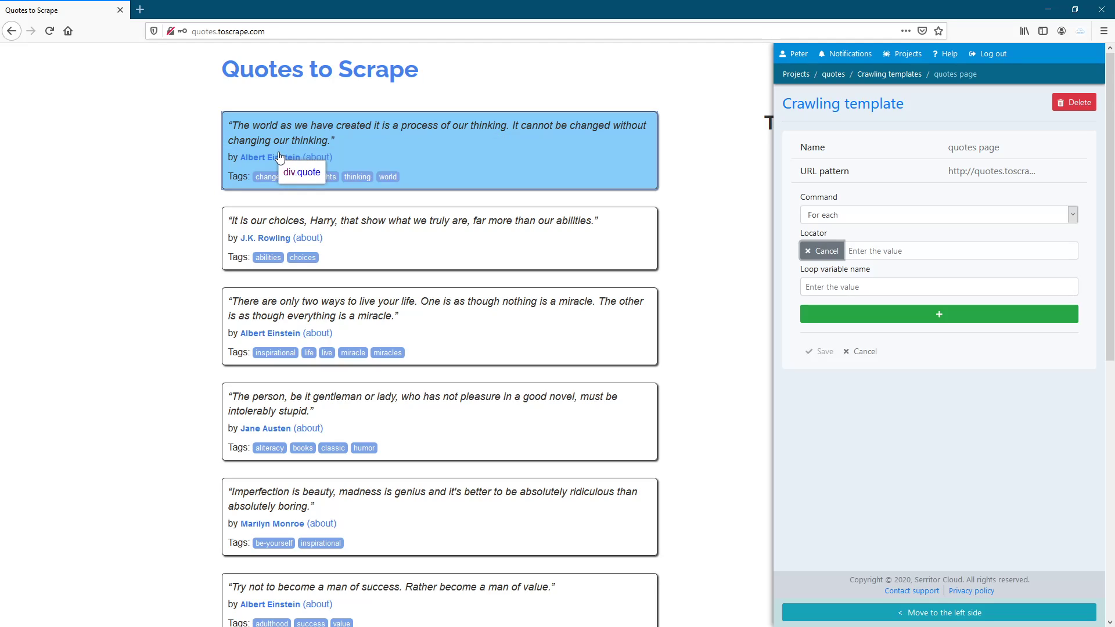
left_click(824, 256)
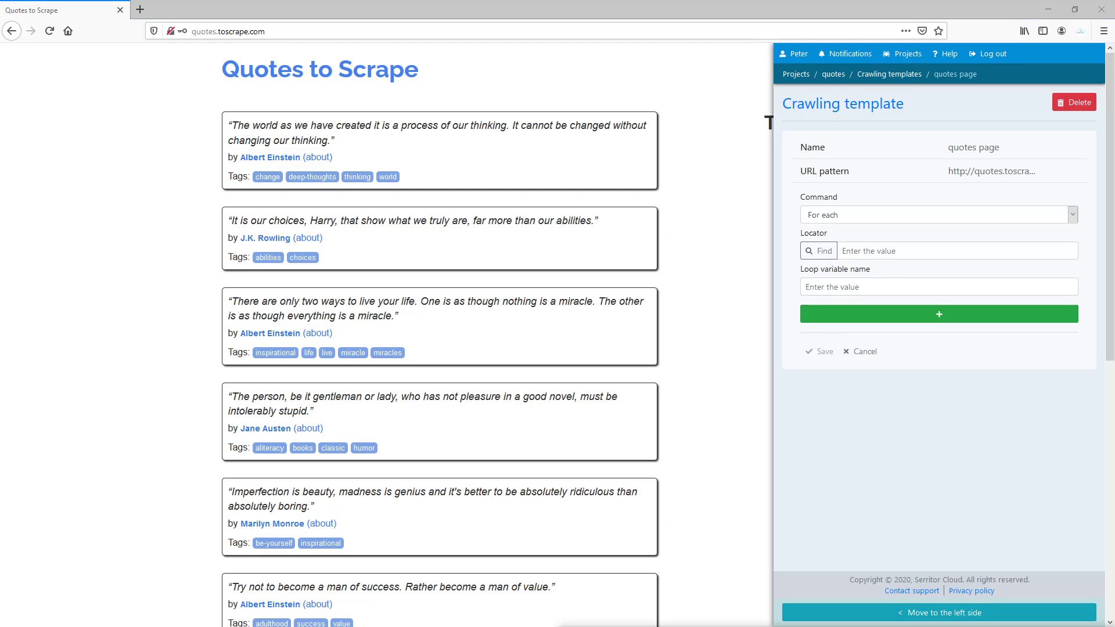
left_click(872, 253)
type("//div[@class='quote']")
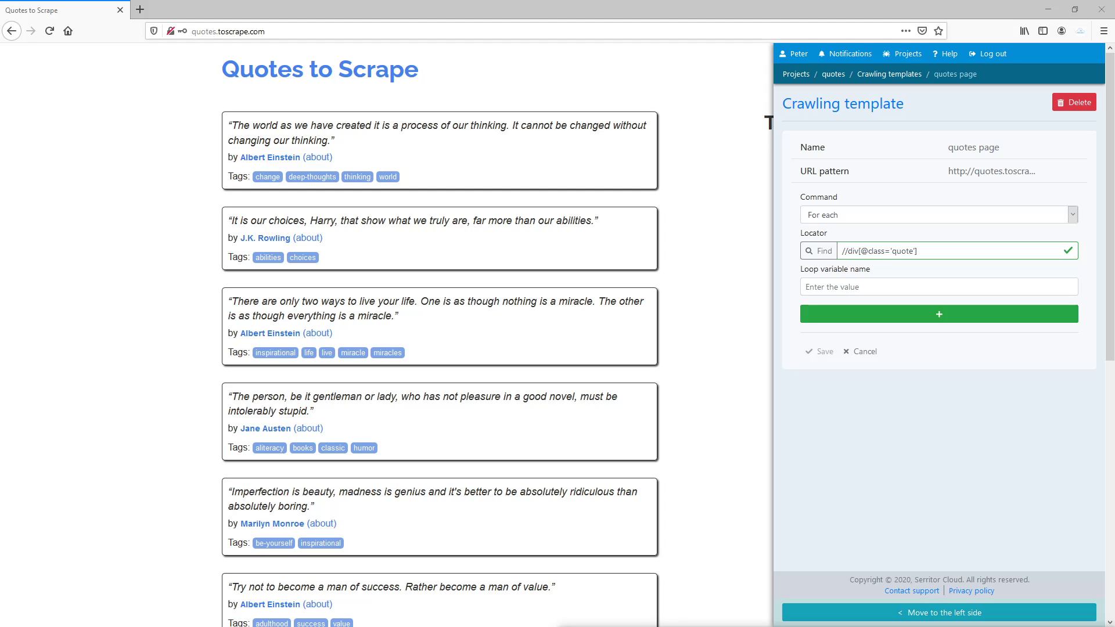
left_click(846, 284)
type("quote")
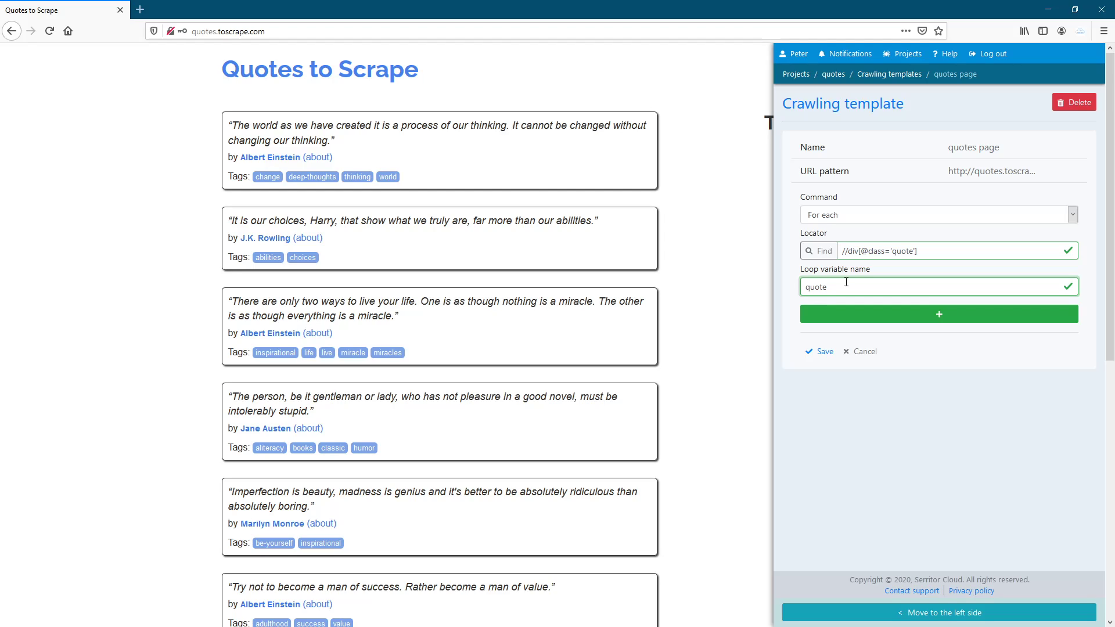
left_click(846, 315)
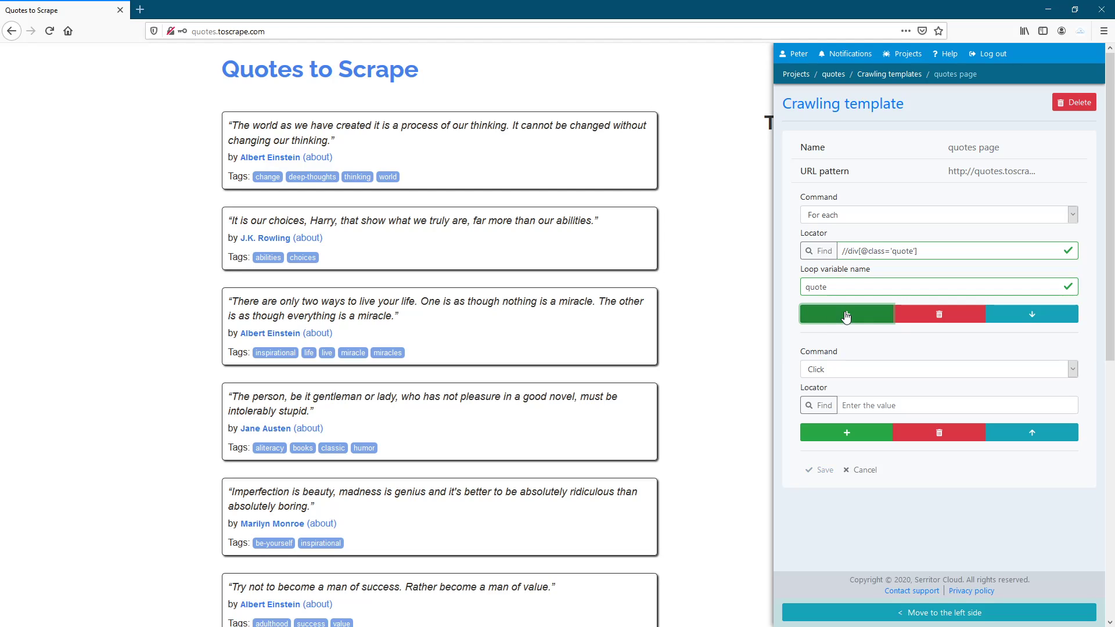
left_click(865, 370)
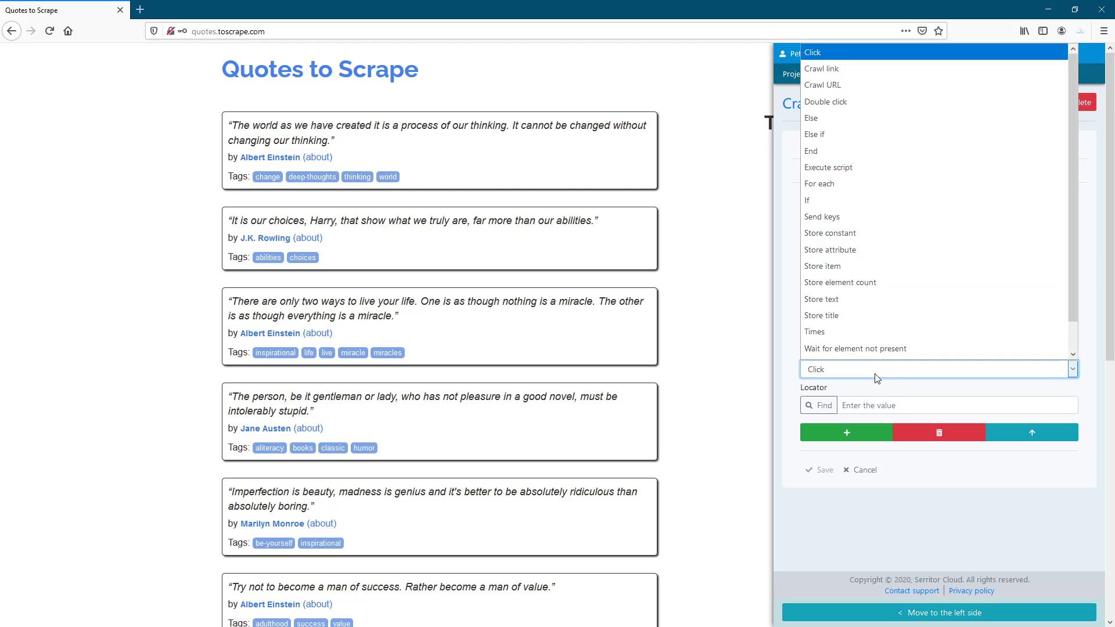
left_click(833, 299)
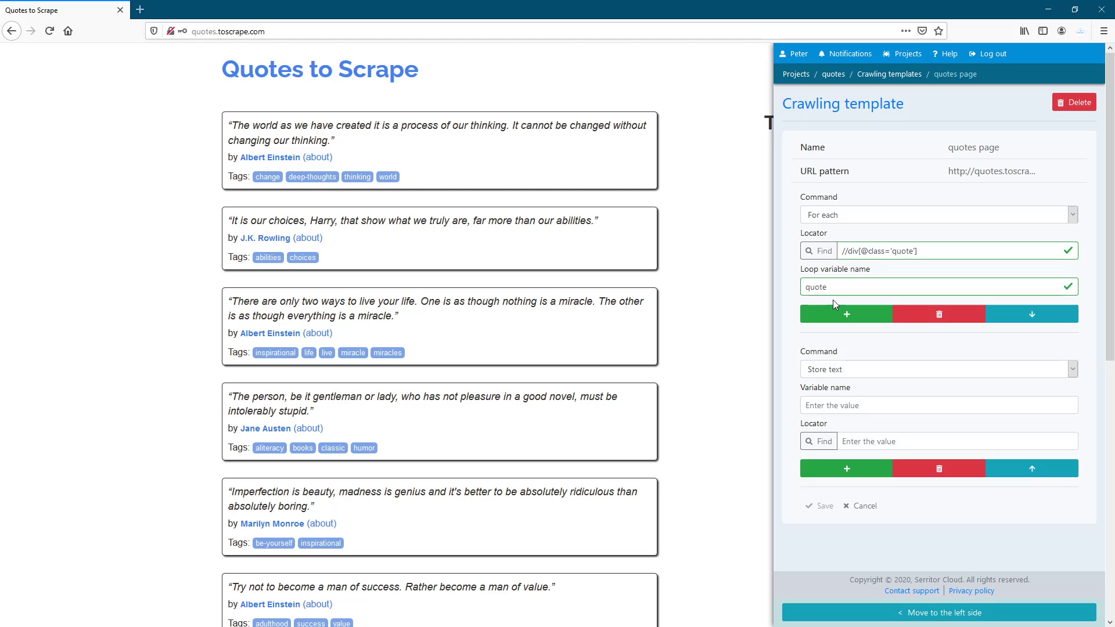
left_click(832, 405)
type("te")
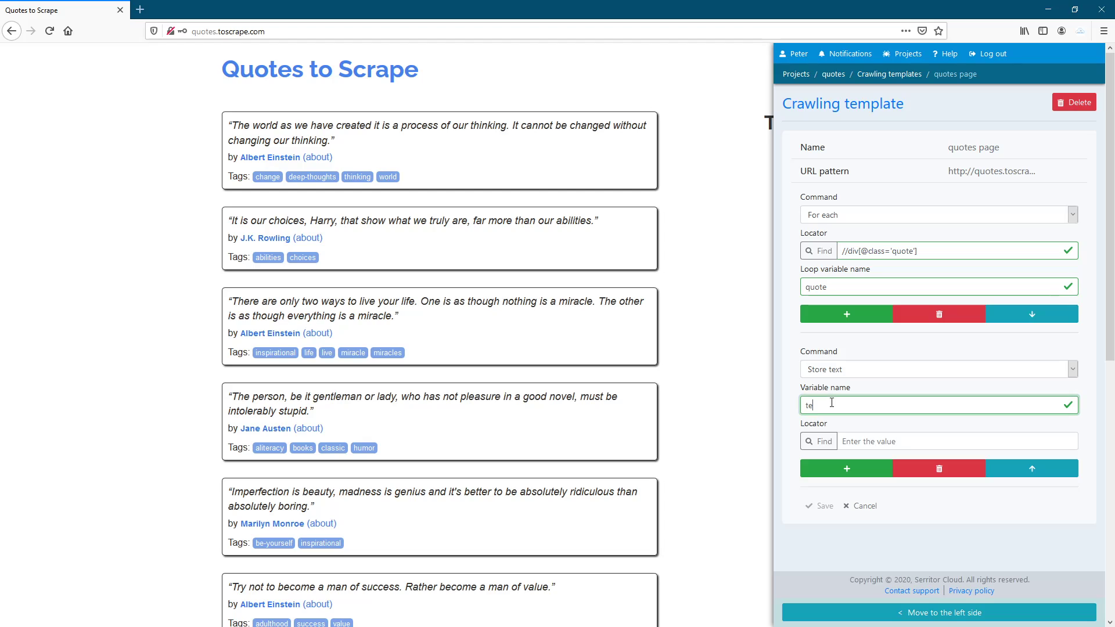
type("xt")
left_click(820, 442)
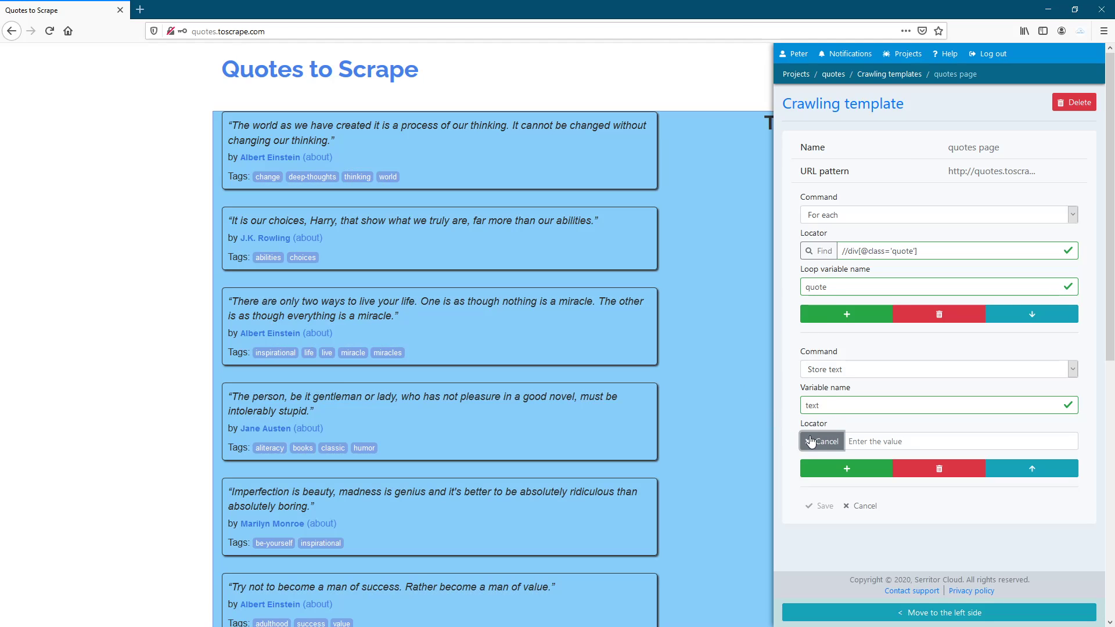
left_click(812, 441)
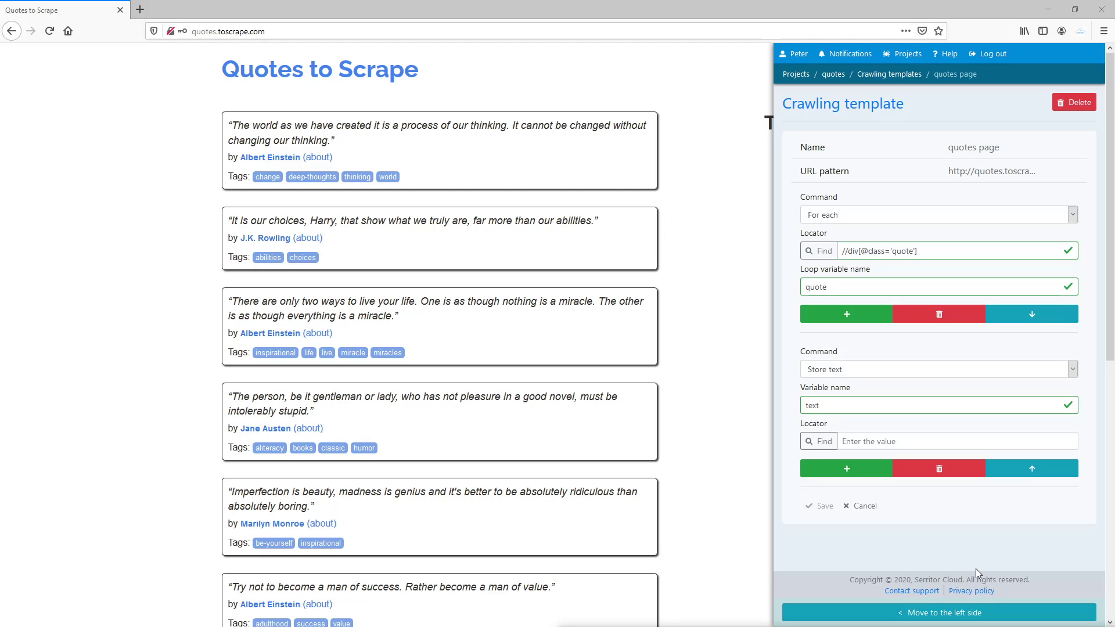
left_click(874, 443)
type("${quote}//span[@class='text']")
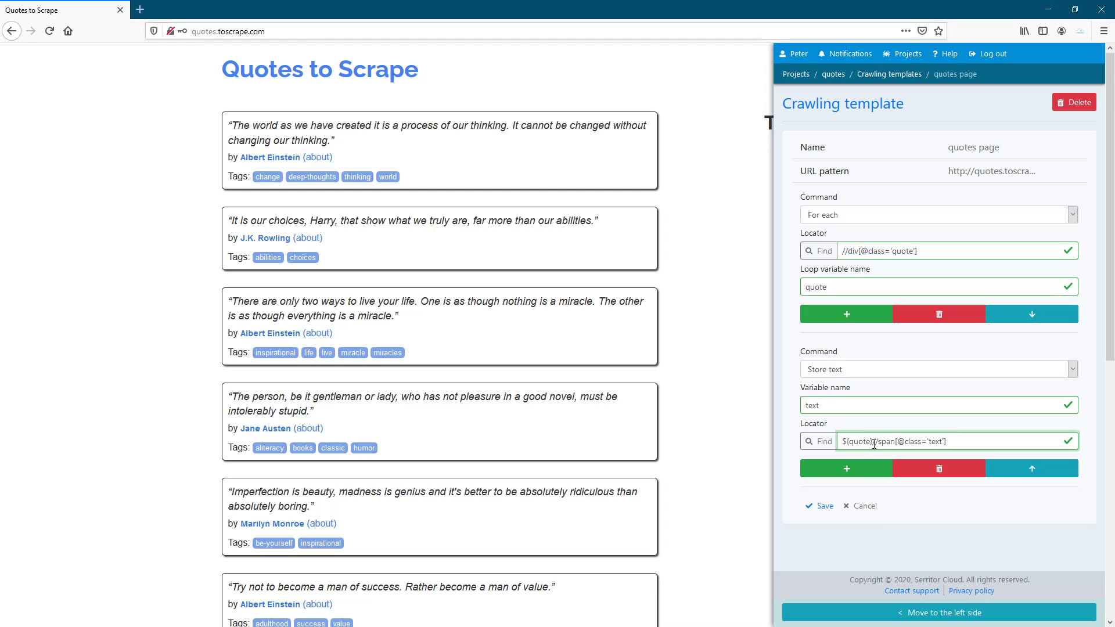
left_click(858, 470)
scroll(985, 515, "down", 3)
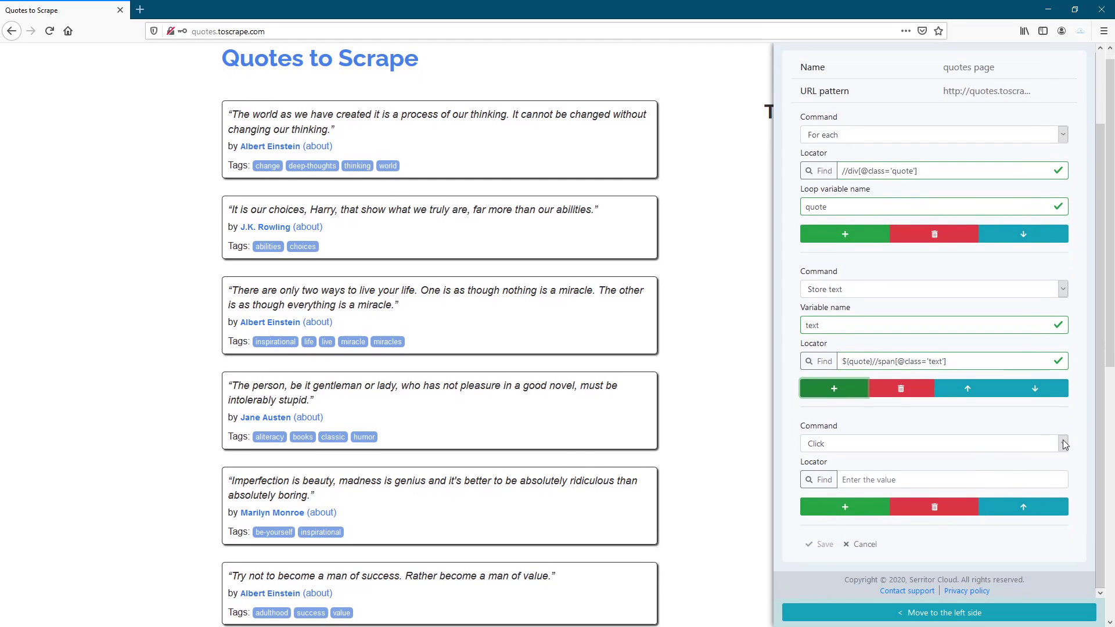
left_click(1064, 444)
key("Escape")
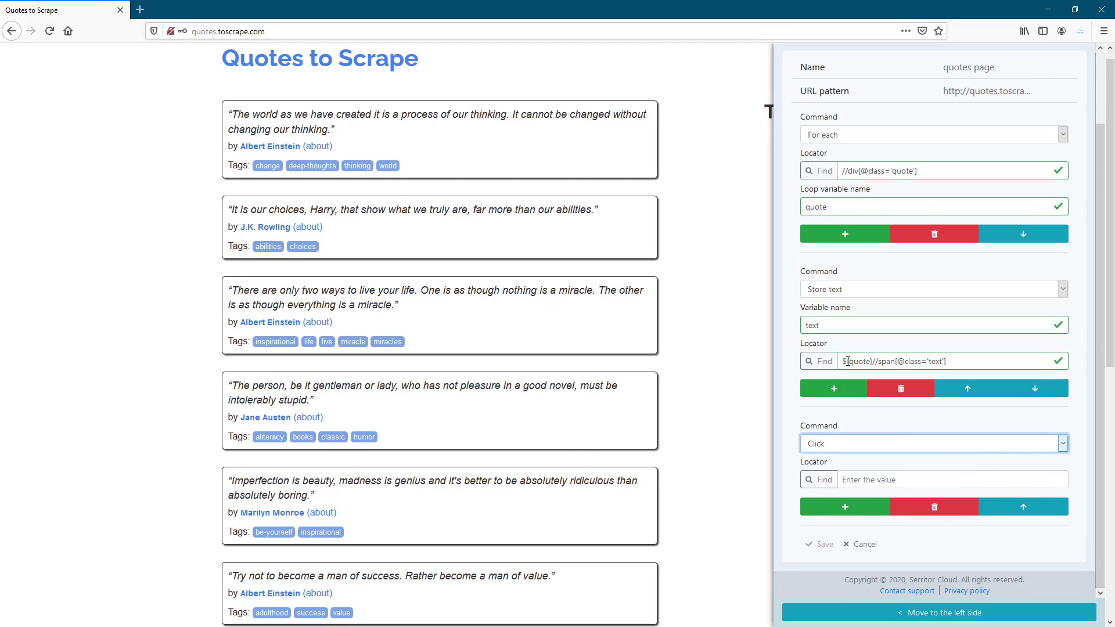
key("Up")
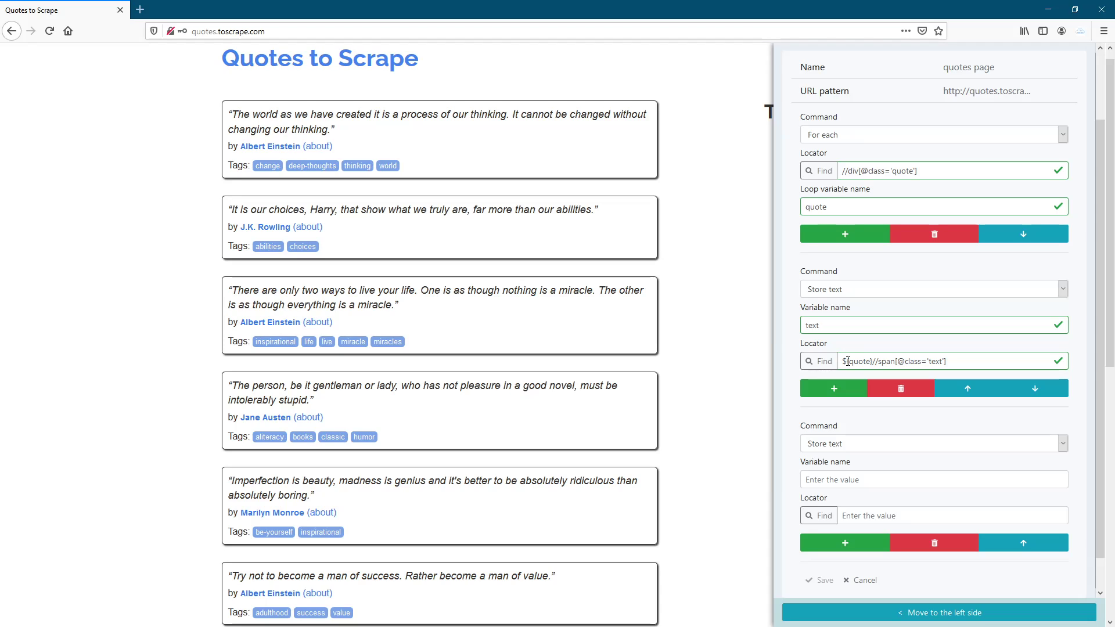
left_click(830, 482)
type("author")
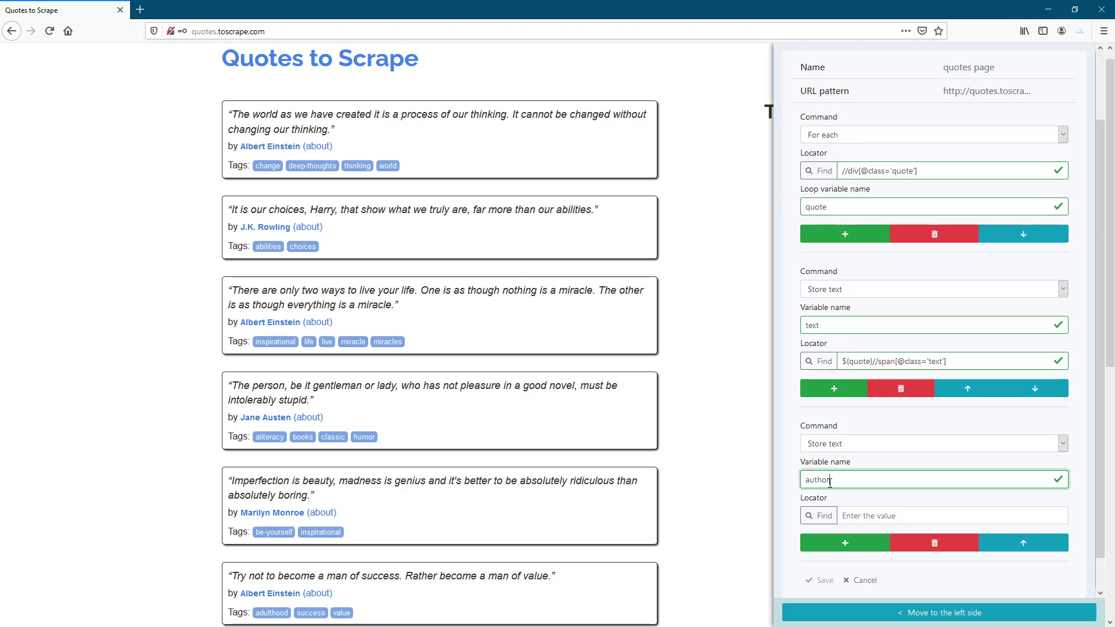
left_click(820, 515)
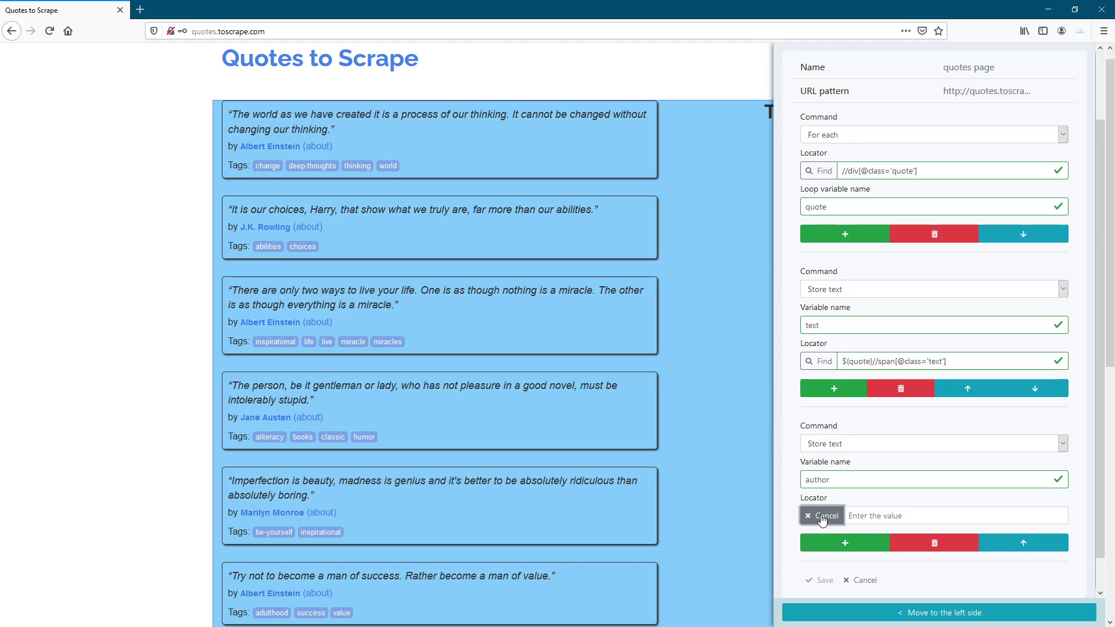
left_click(821, 516)
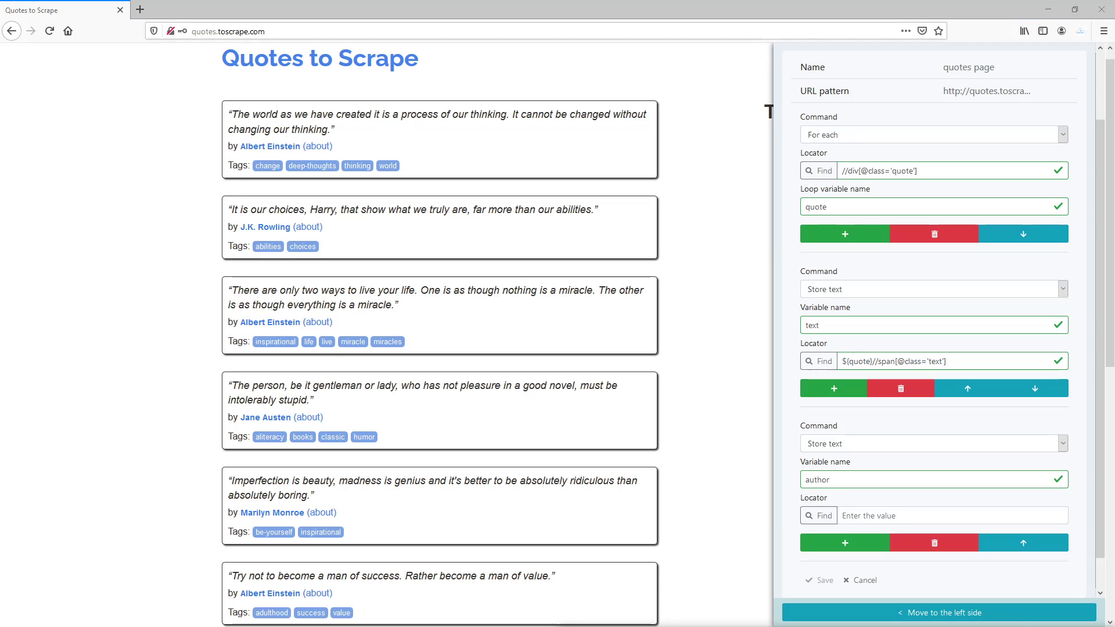
left_click(892, 515)
type("${quote}//small[@class='author']")
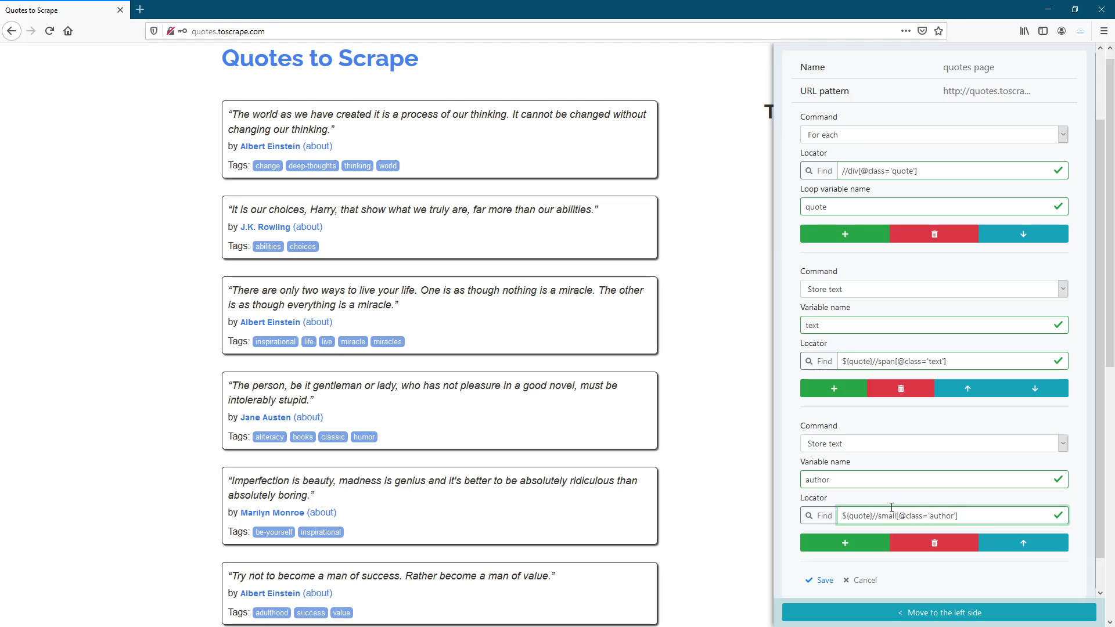
Add a Store item command after the author command, with "quote" as the item name
left_click(863, 548)
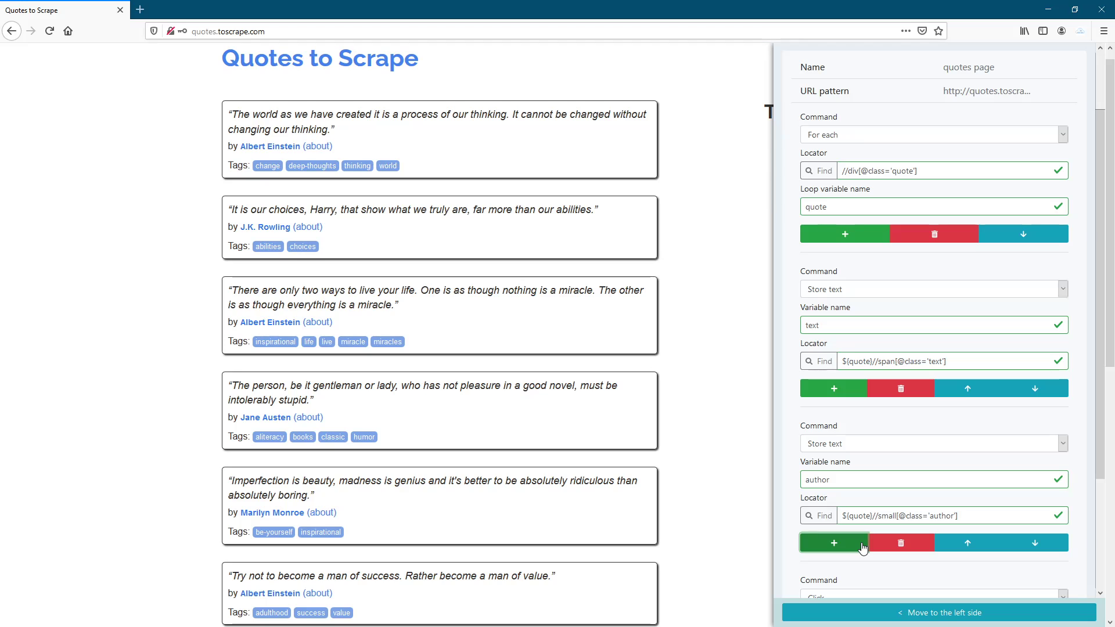
scroll(899, 485, "down", 2)
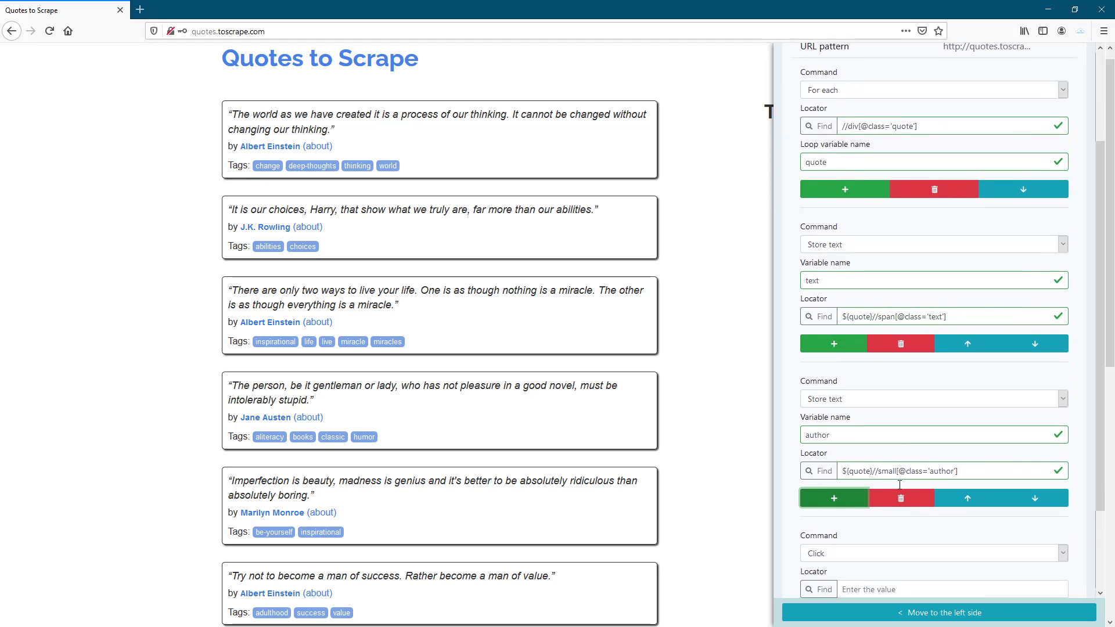
left_click(1063, 485)
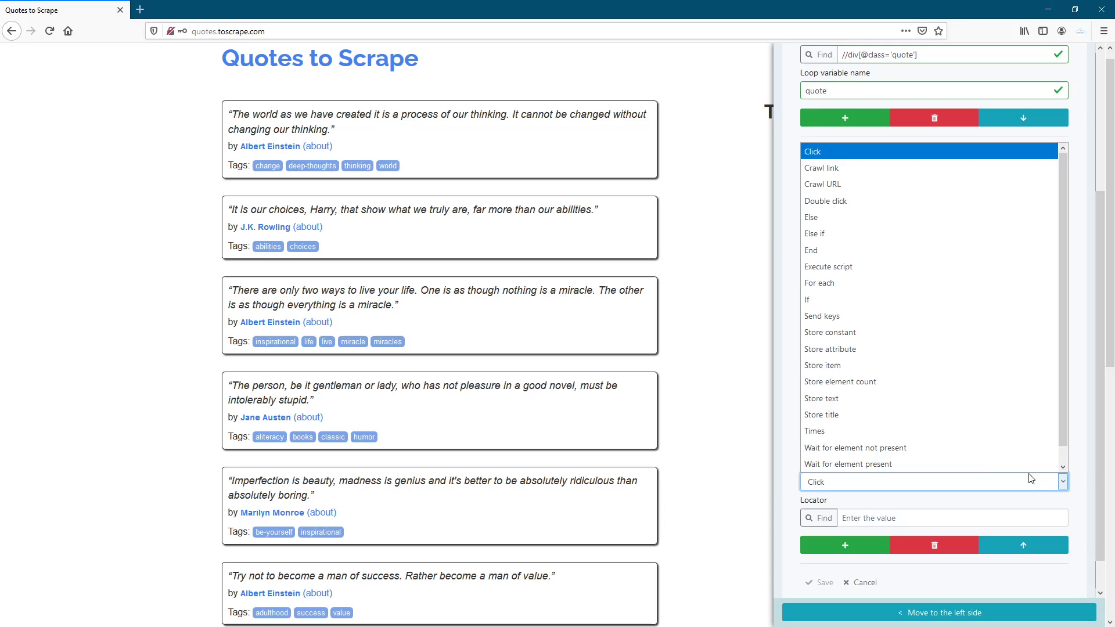
left_click(846, 367)
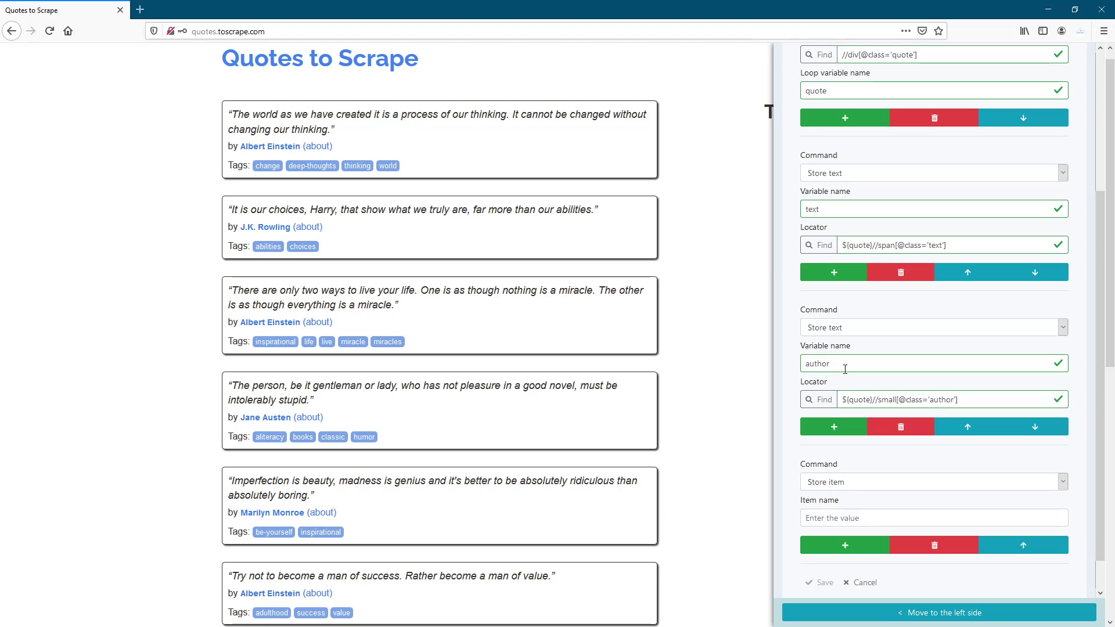
left_click(843, 517)
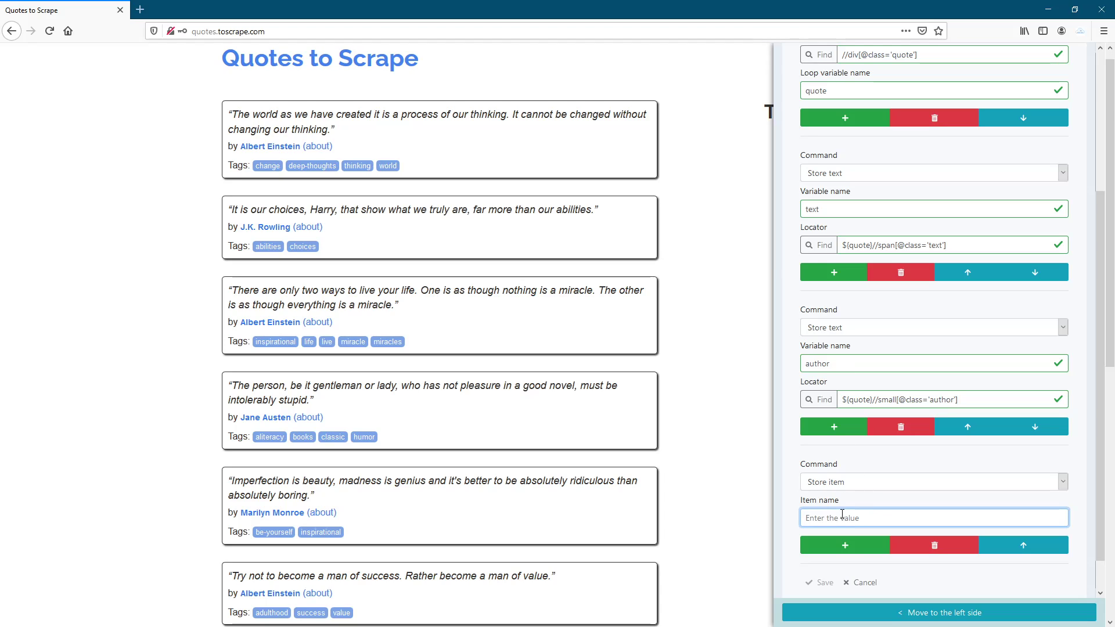
type("qu")
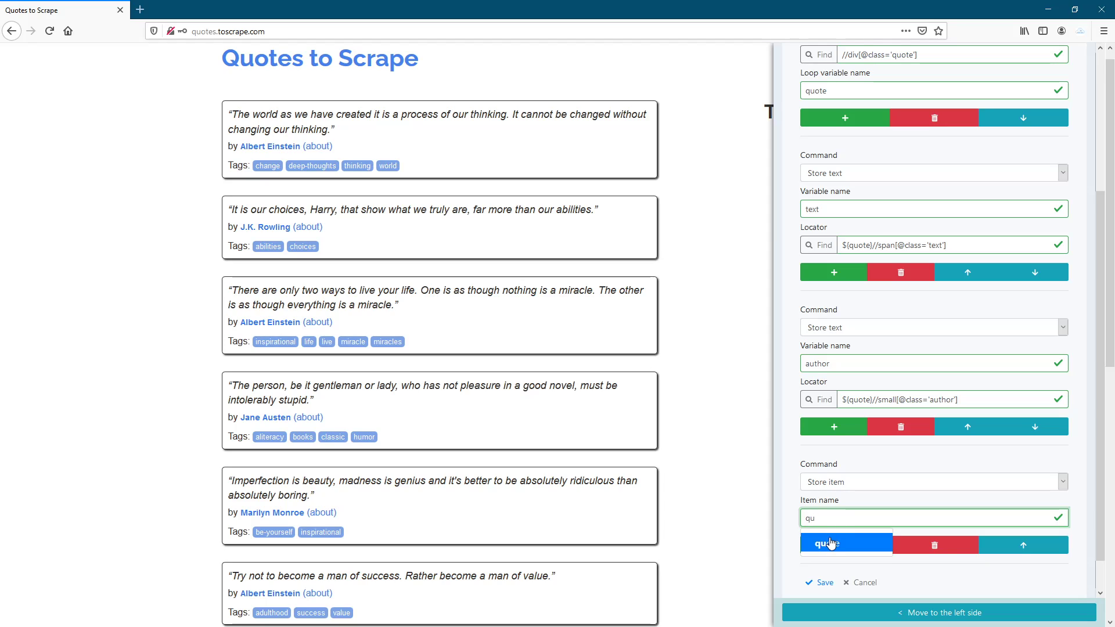
left_click(837, 543)
Add an End command after the Store item command to close the For each loop
scroll(946, 514, "down", 1)
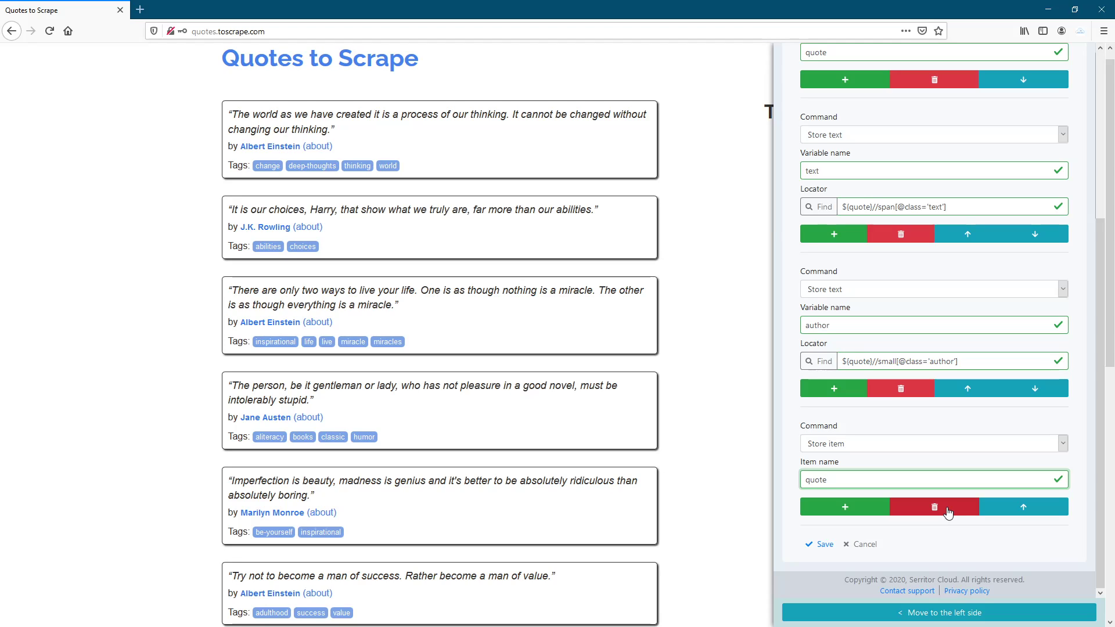
left_click(837, 508)
scroll(1045, 465, "down", 3)
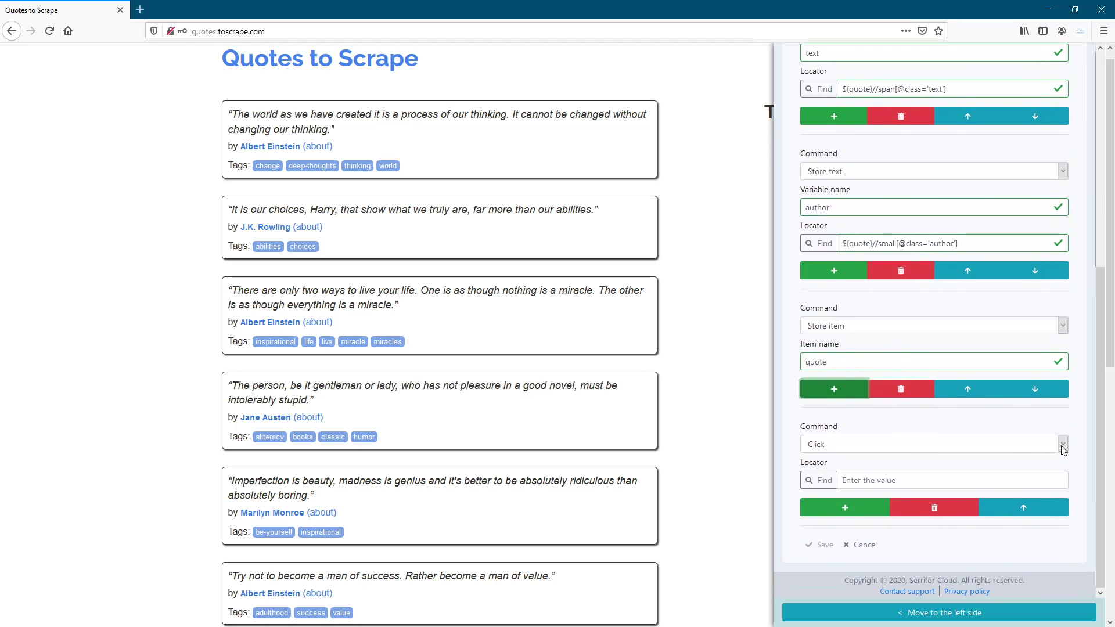
left_click(1051, 446)
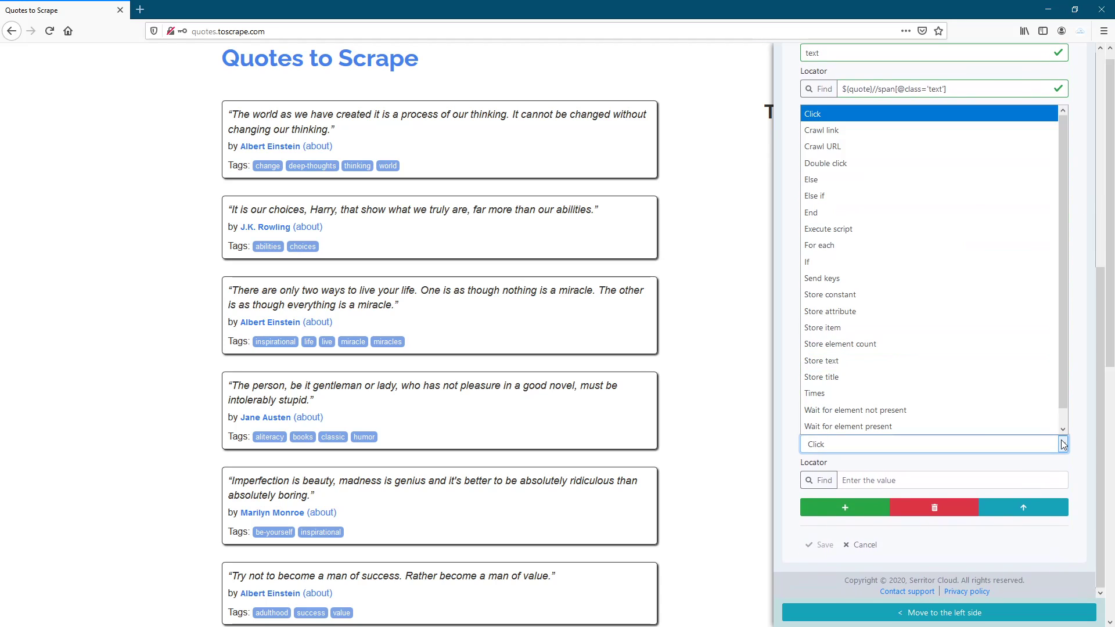
left_click(829, 213)
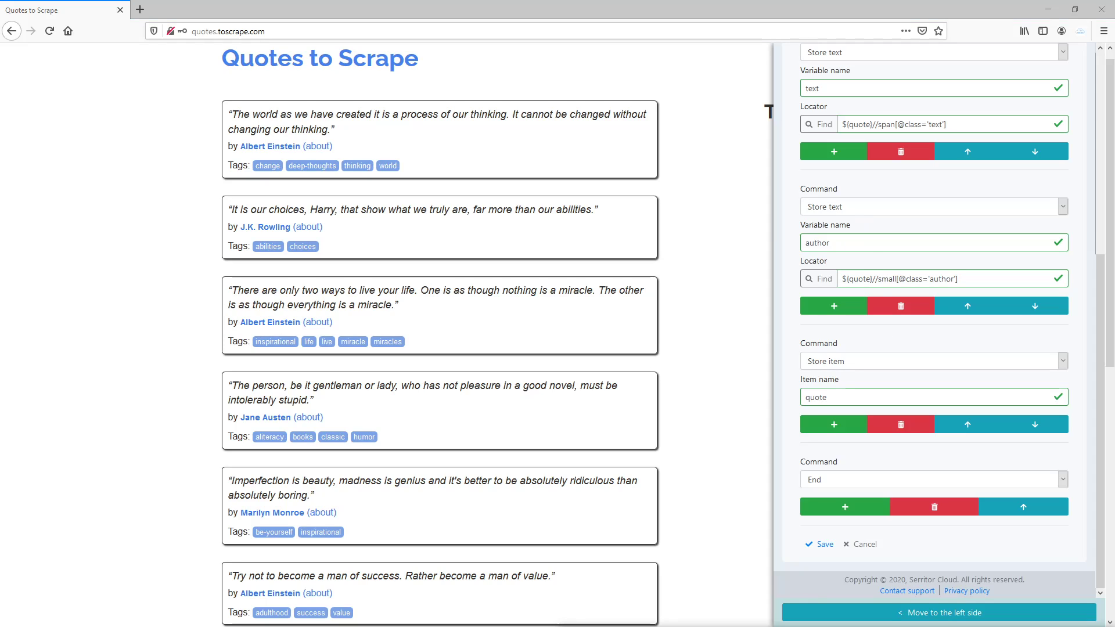
Add a Store element count command after End, with variable name "nextButtonCount" and locator //a[text()[contains(., 'Next')]]
scroll(659, 365, "down", 6)
scroll(660, 366, "down", 2)
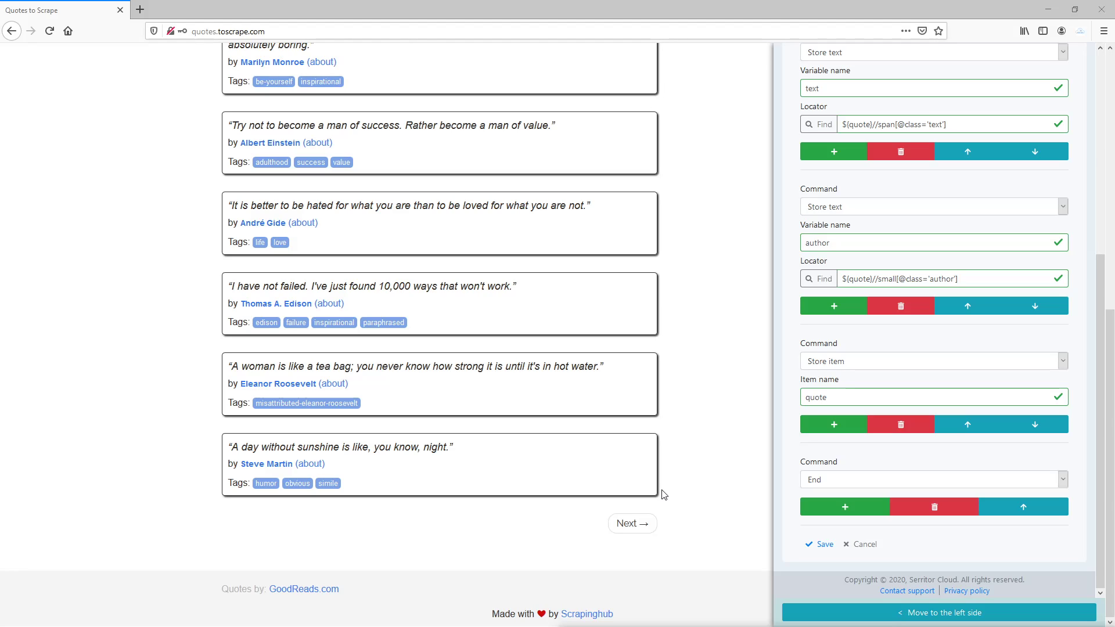
left_click(827, 507)
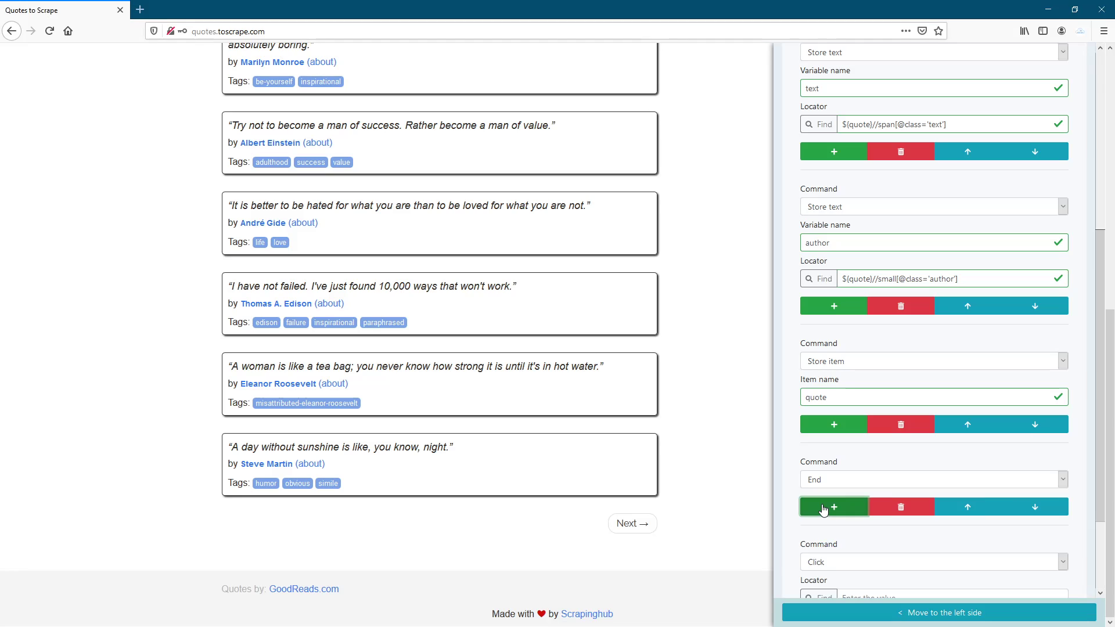
scroll(909, 493, "down", 3)
left_click(929, 444)
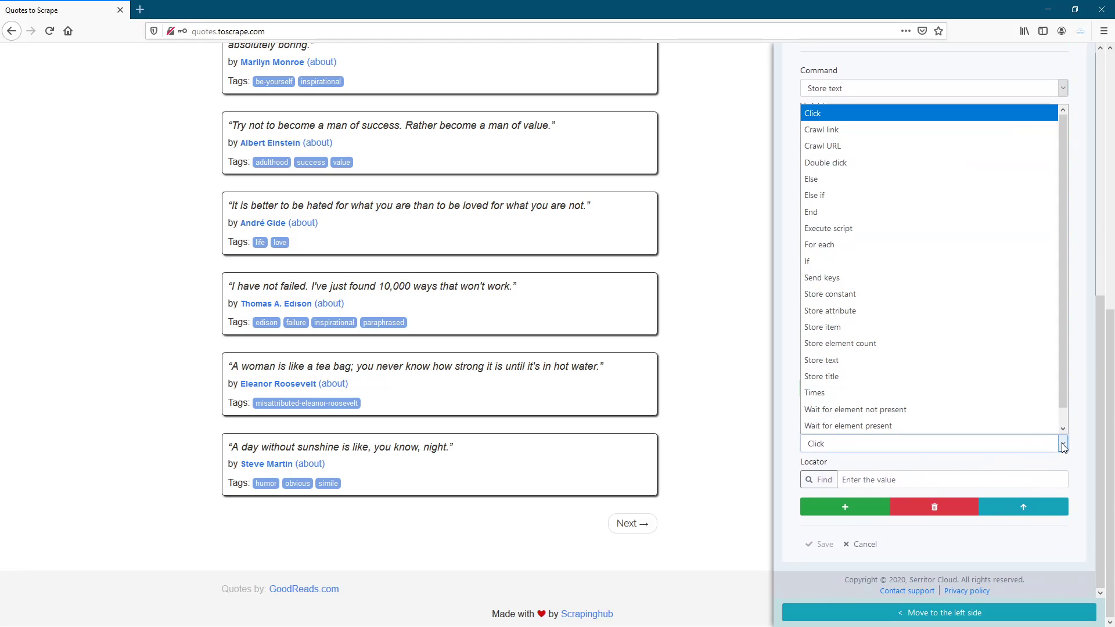
left_click(855, 344)
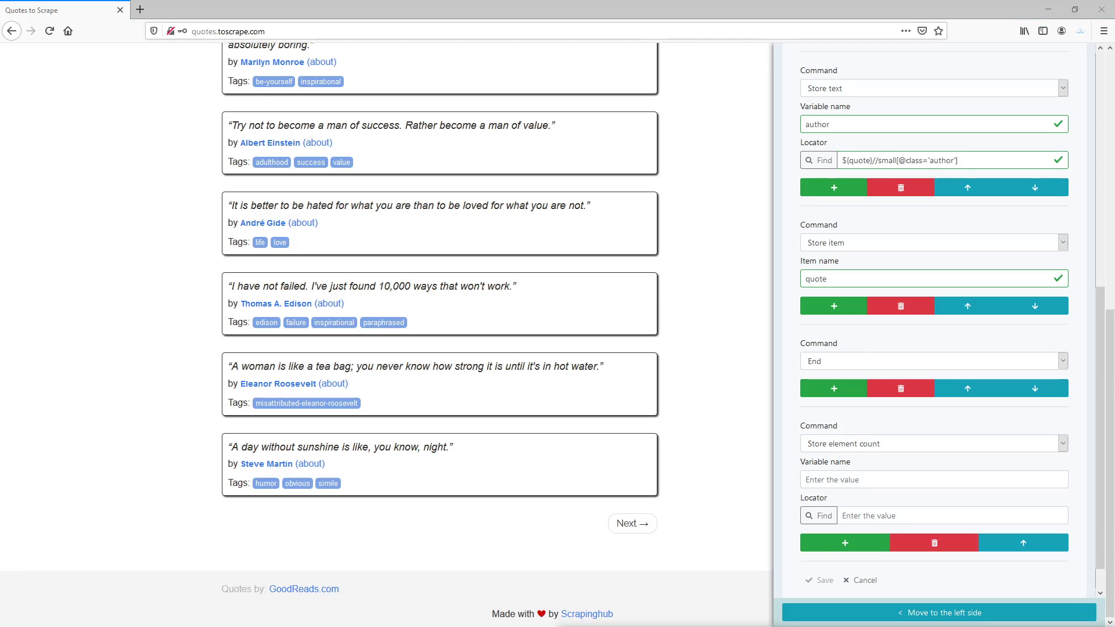
left_click(827, 477)
type("nextButtonCount")
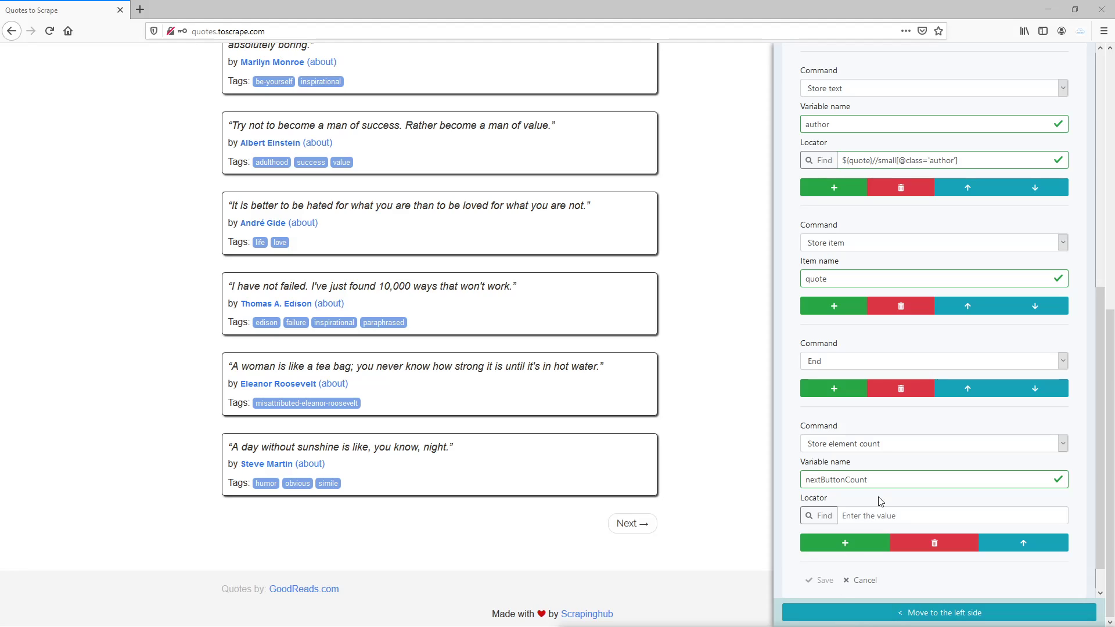
left_click(820, 516)
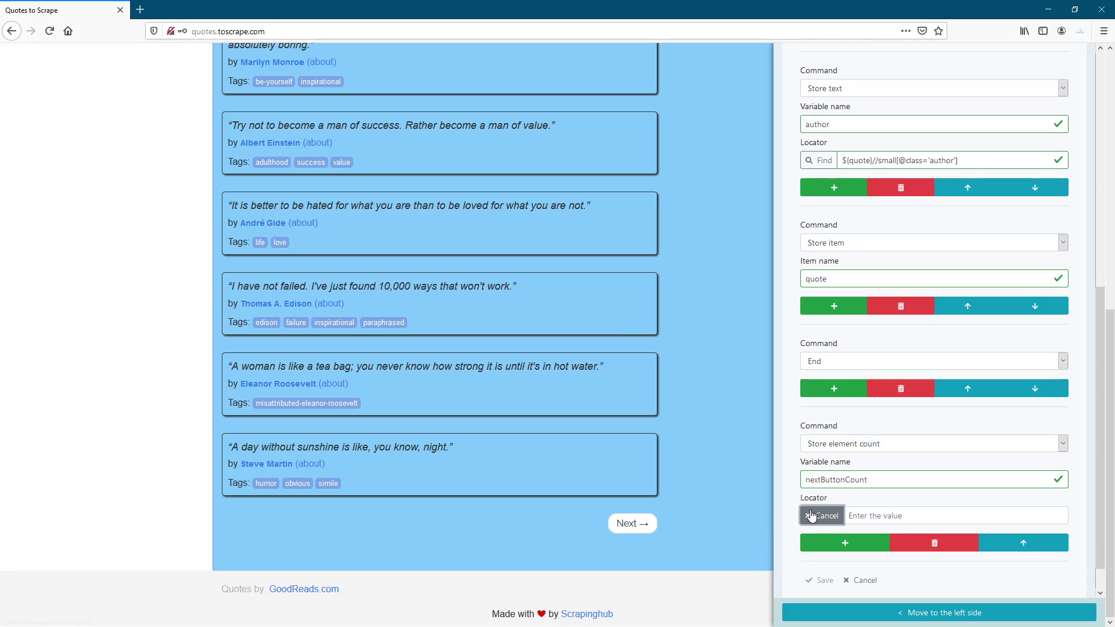
left_click(819, 516)
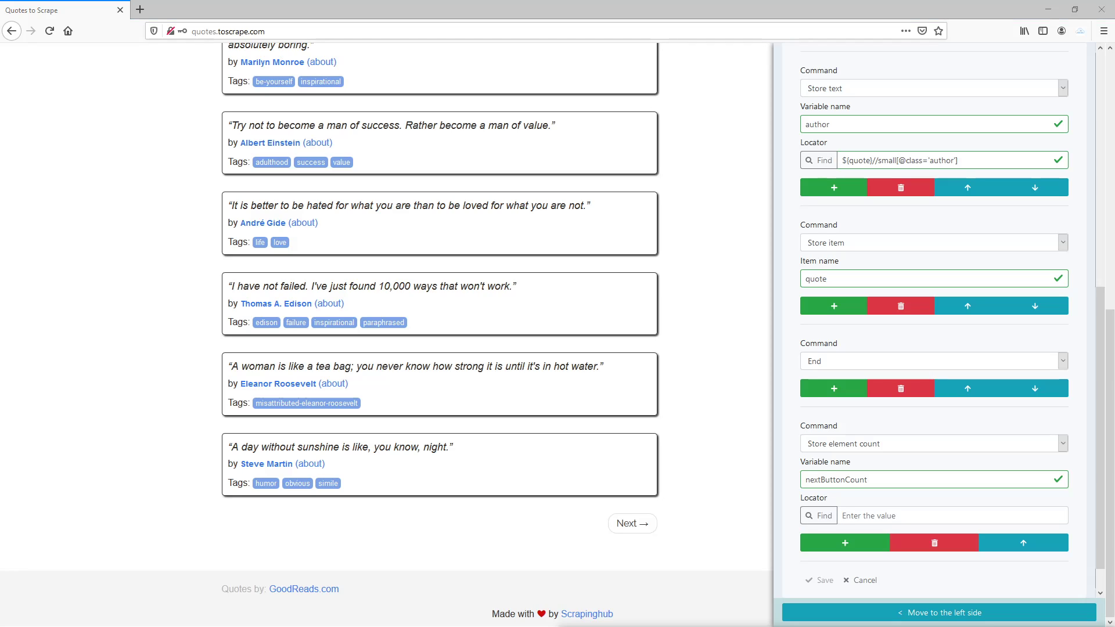
left_click(922, 515)
type("//a[text()[contains(., 'Next')]]")
Add an If command after the element count, with the conditional expression ${nextButtonCount} > 0
left_click(854, 543)
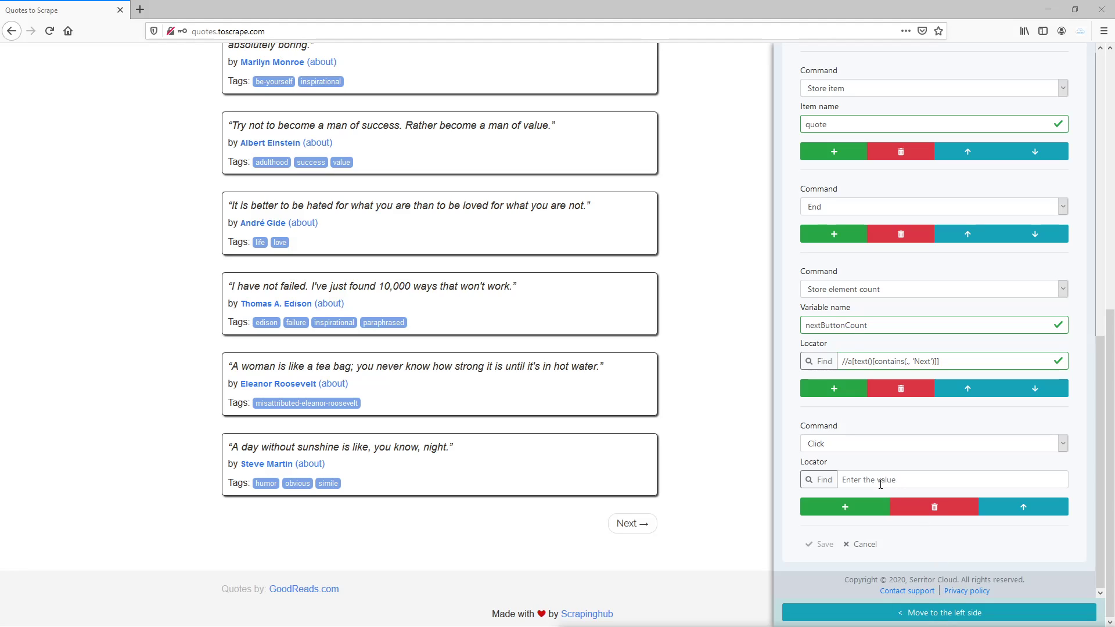
left_click(845, 443)
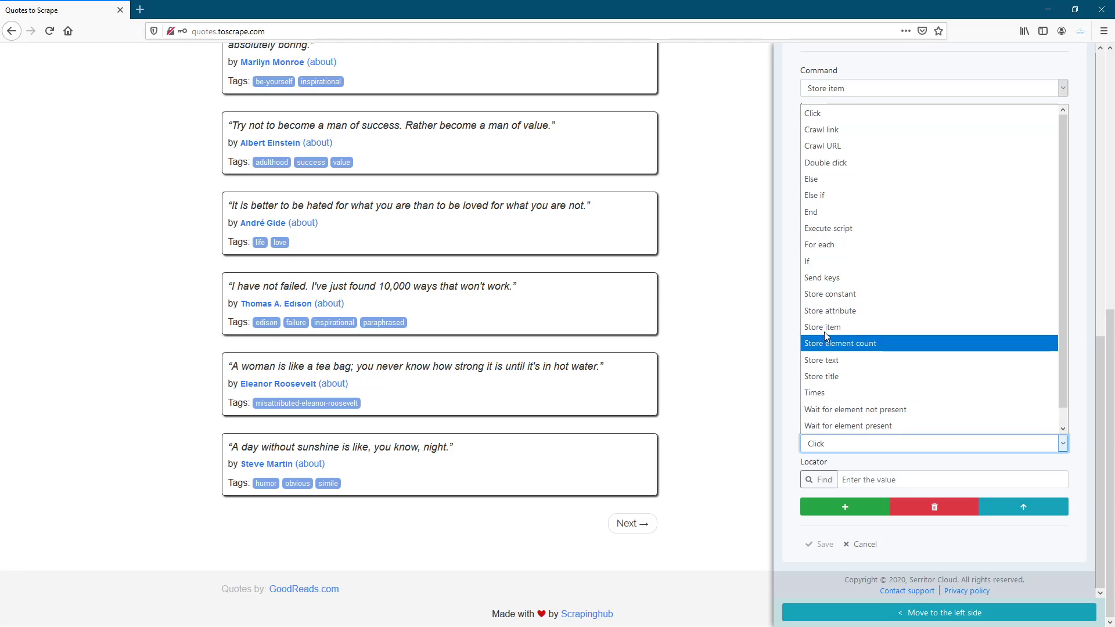
left_click(825, 261)
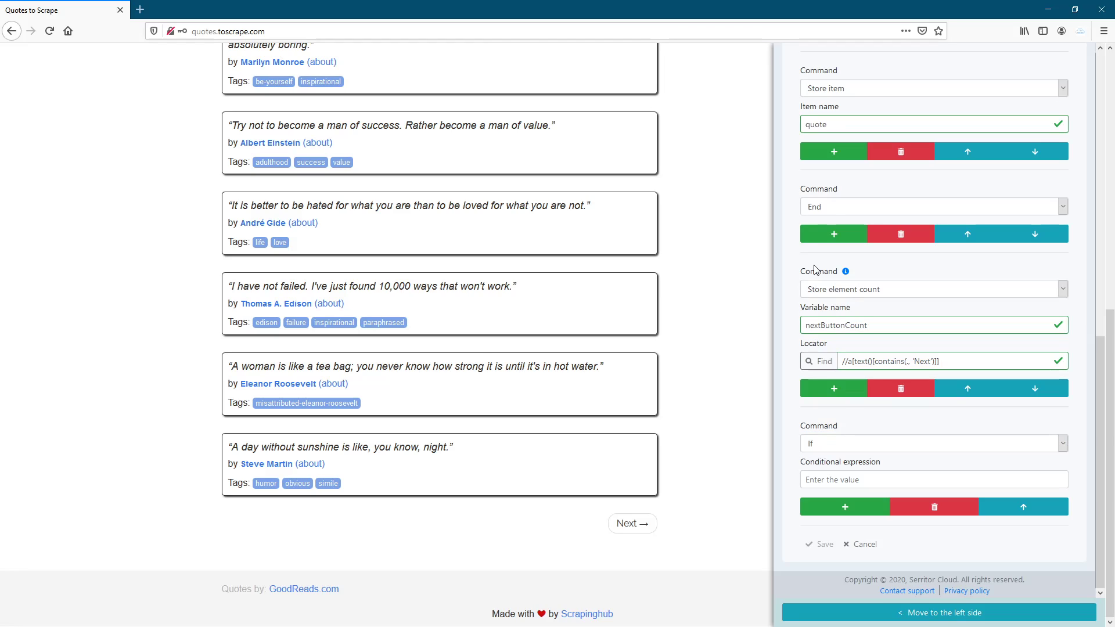
left_click(842, 480)
type("${nextButtonCount} > 0")
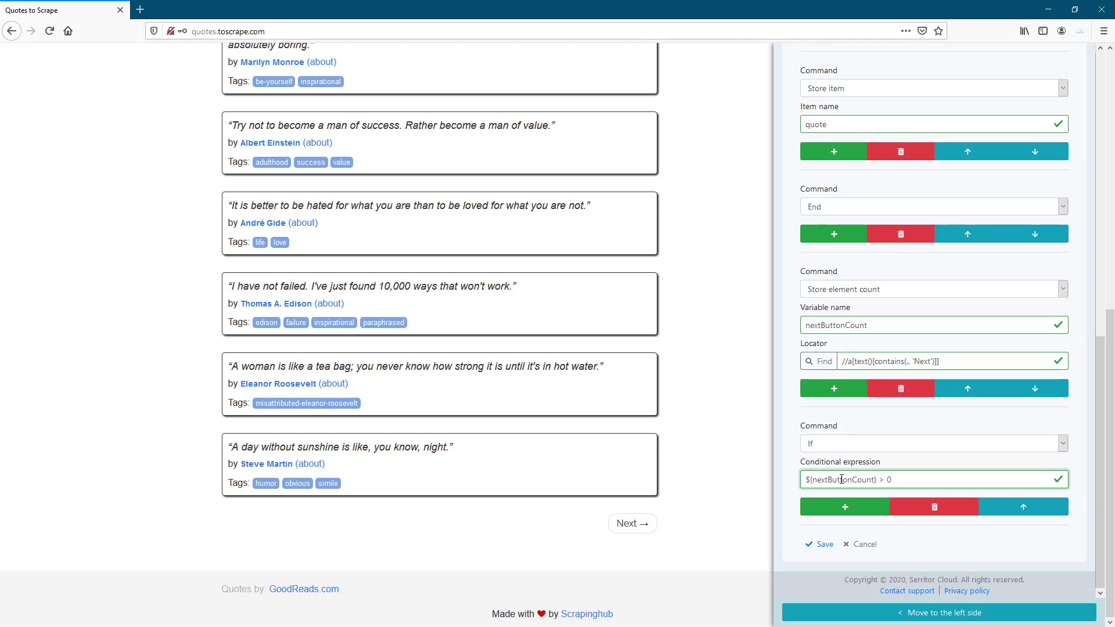
Add a Crawl link command after the If command, copying its locator //a[text()[contains(., 'Next')]] from the Store element count command
left_click(842, 508)
scroll(897, 473, "down", 2)
scroll(897, 473, "down", 3)
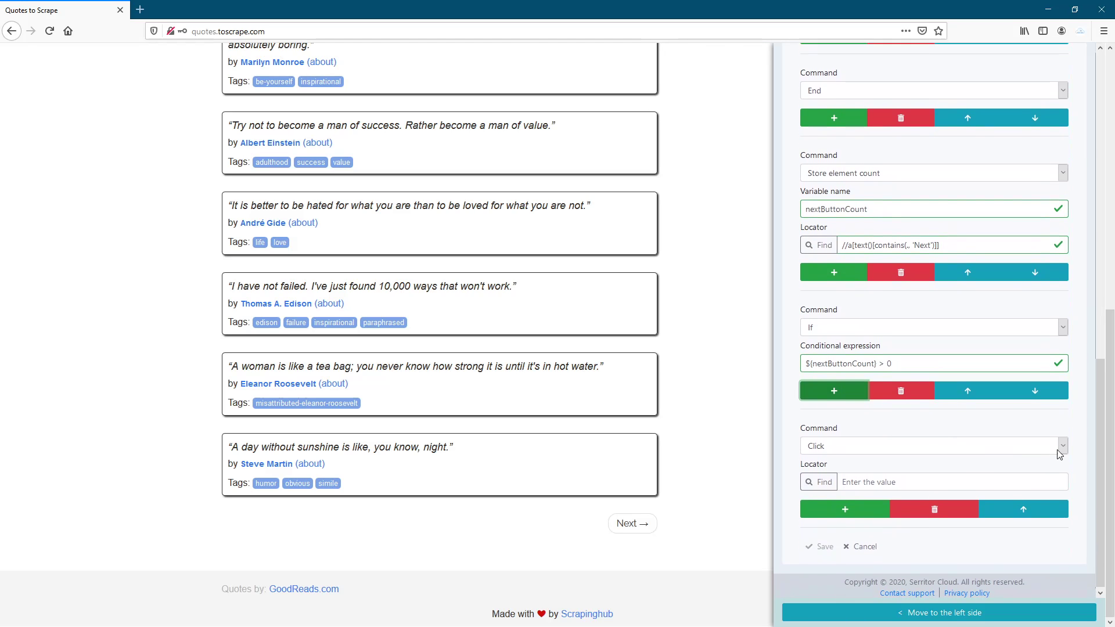
left_click(941, 444)
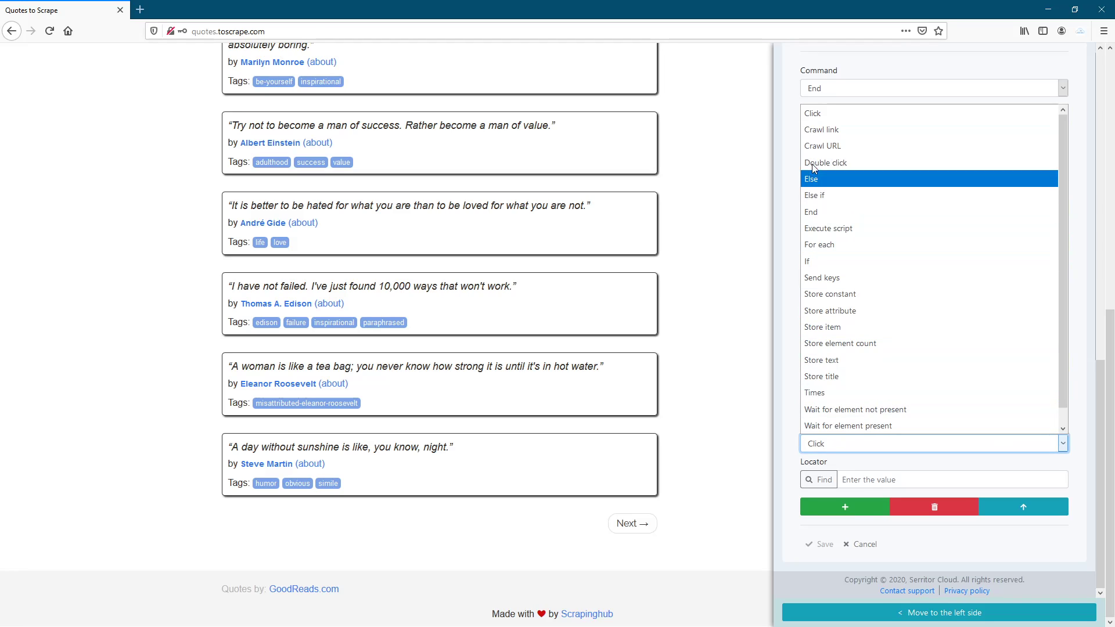
left_click(818, 130)
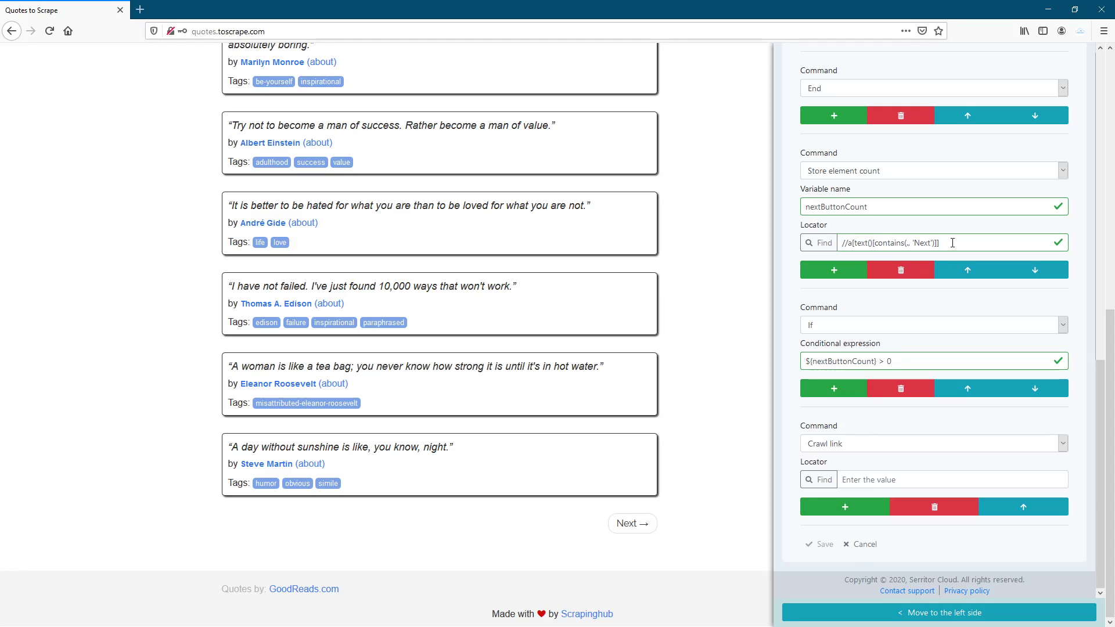
left_click(904, 243)
key("ctrl+a")
key("ctrl+c")
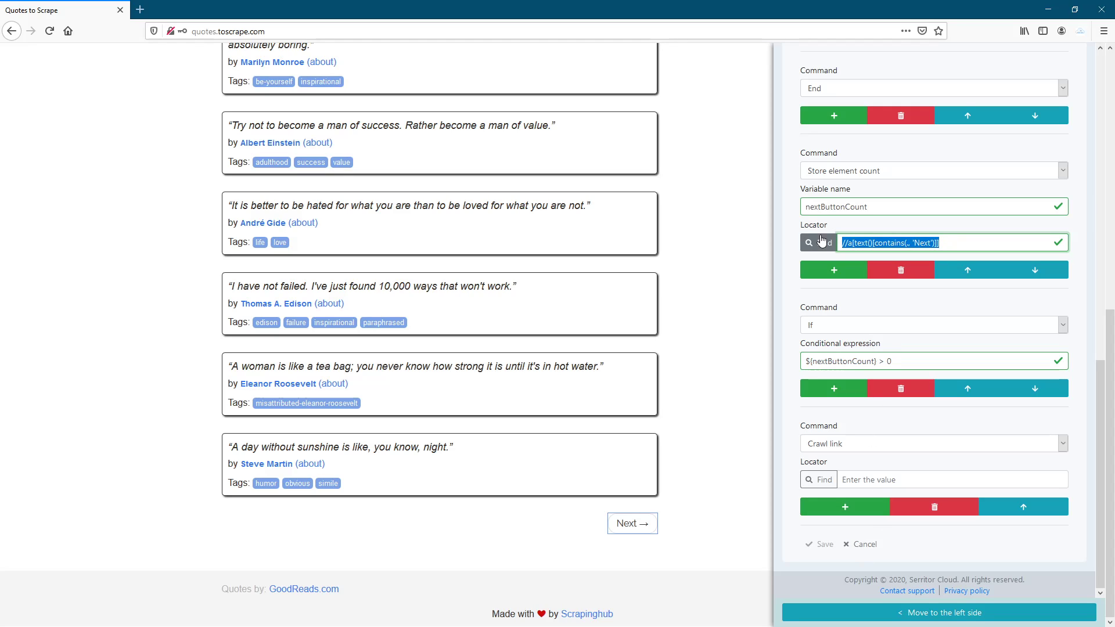
left_click(851, 479)
key("ctrl+v")
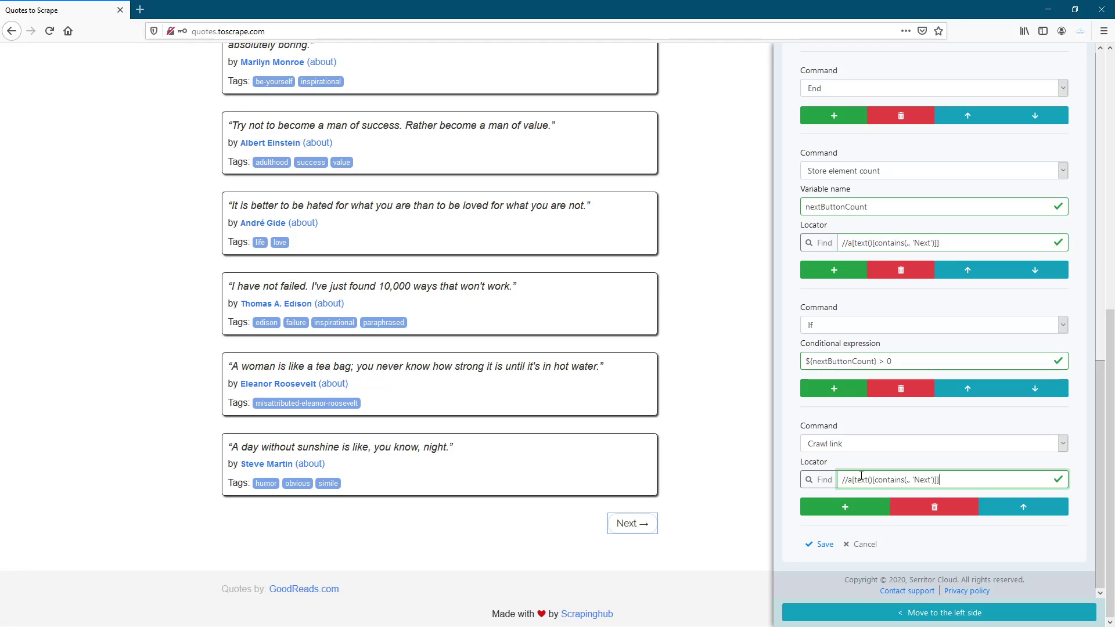
Add an End command after the Crawl link command to close the If block, and save the crawling template's commands
left_click(840, 510)
scroll(929, 407, "down", 3)
left_click(1064, 446)
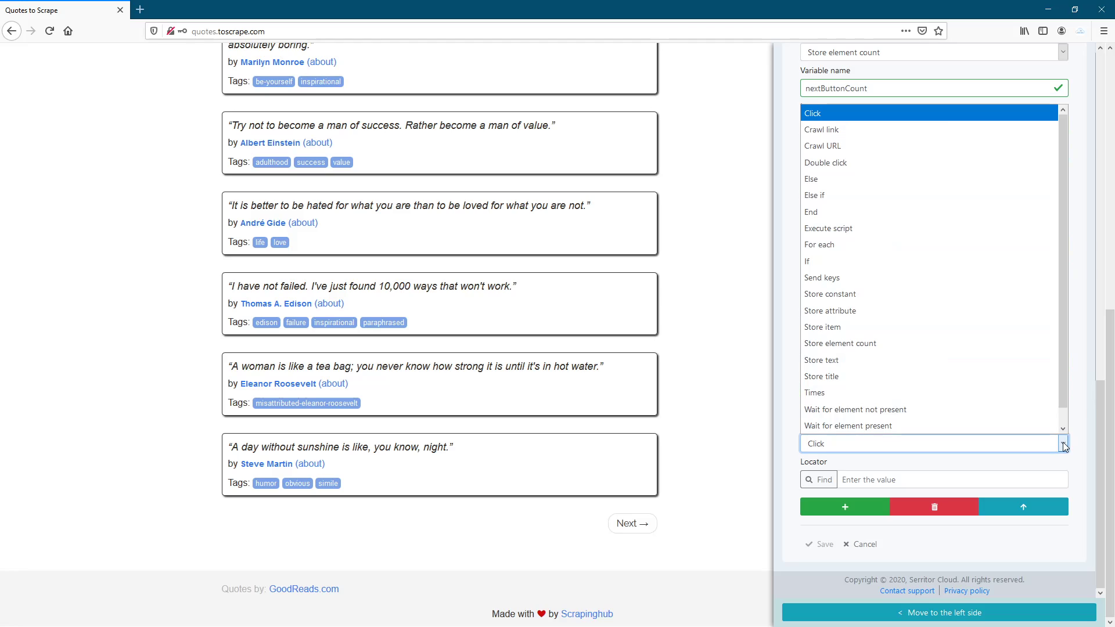
left_click(846, 214)
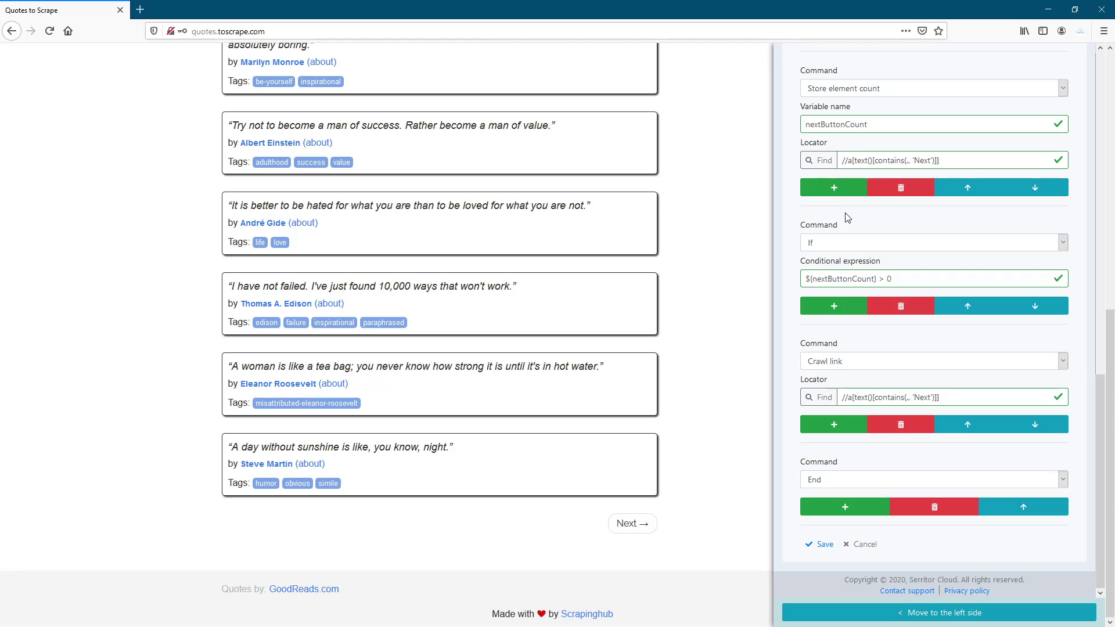
left_click(821, 546)
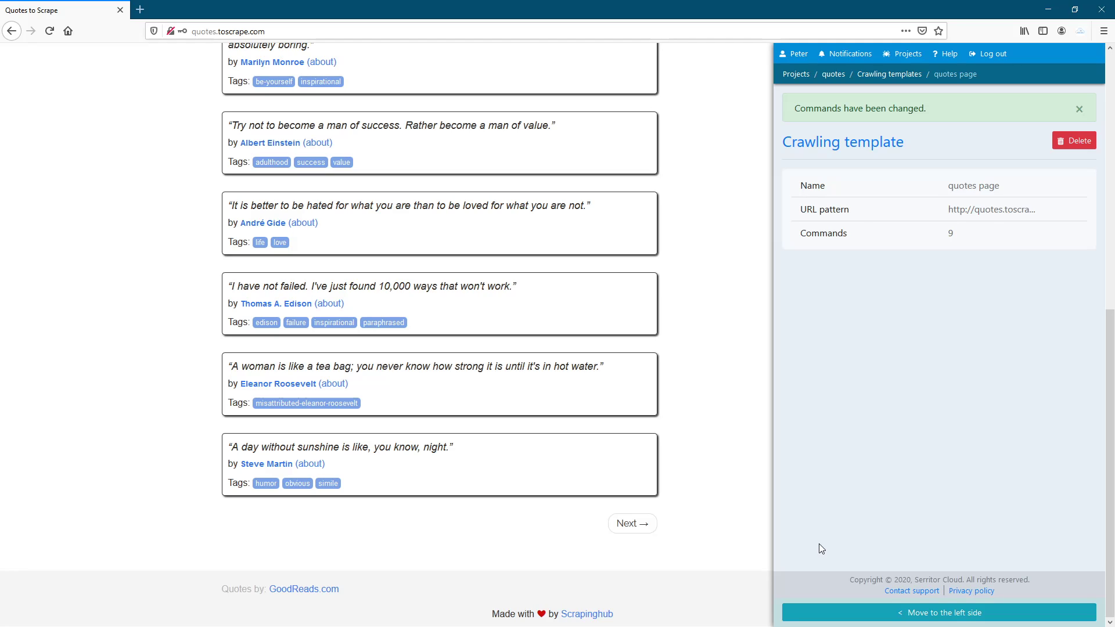
Return to the quotes project and run its crawler
left_click(834, 75)
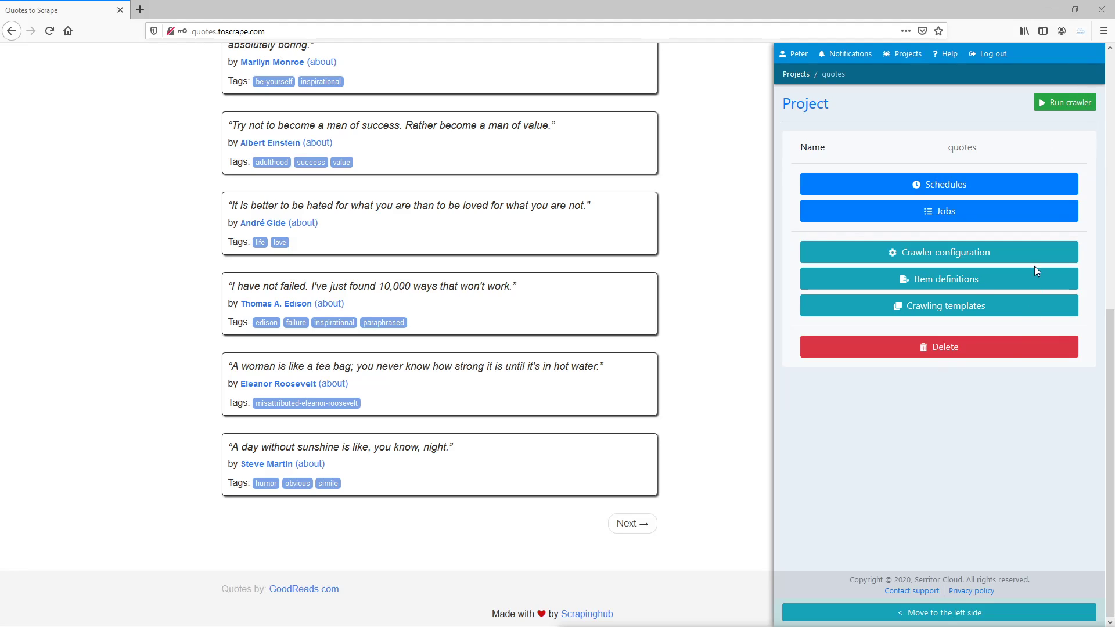
left_click(1063, 104)
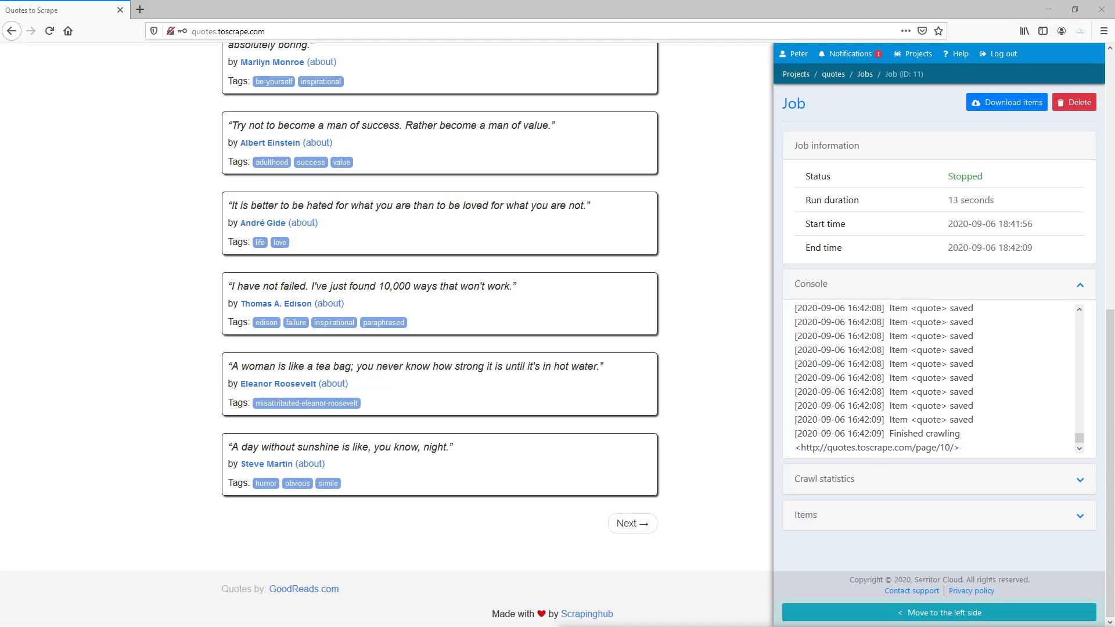
Examine the crawl job's extracted quote items on result pages 1 and 2, checking their text and author values
left_click(1080, 516)
scroll(1010, 485, "down", 5)
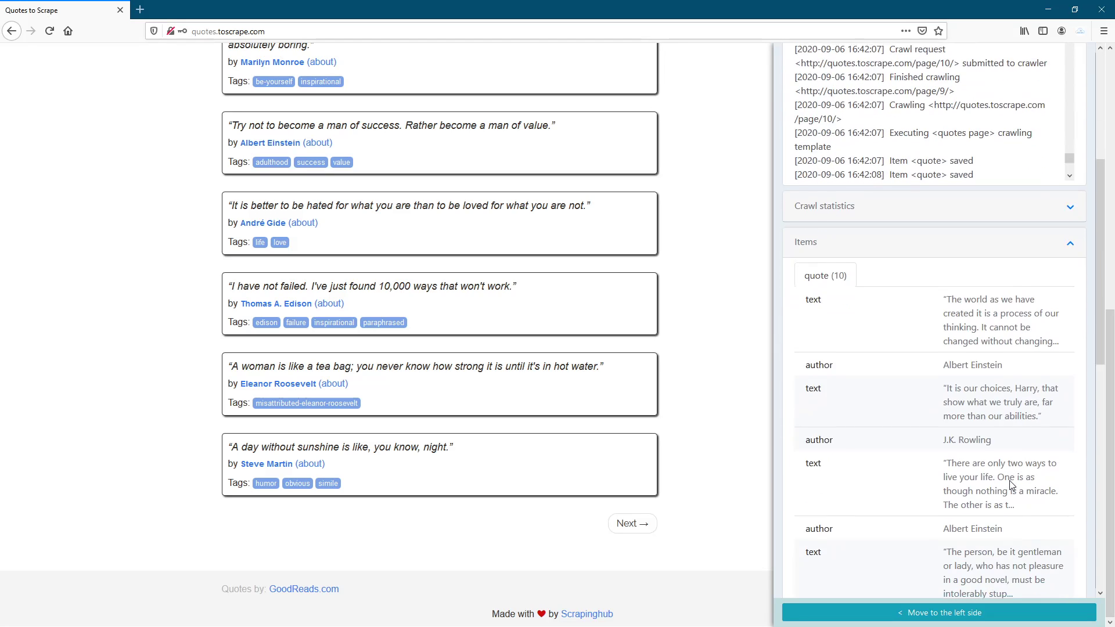
scroll(1011, 485, "down", 5)
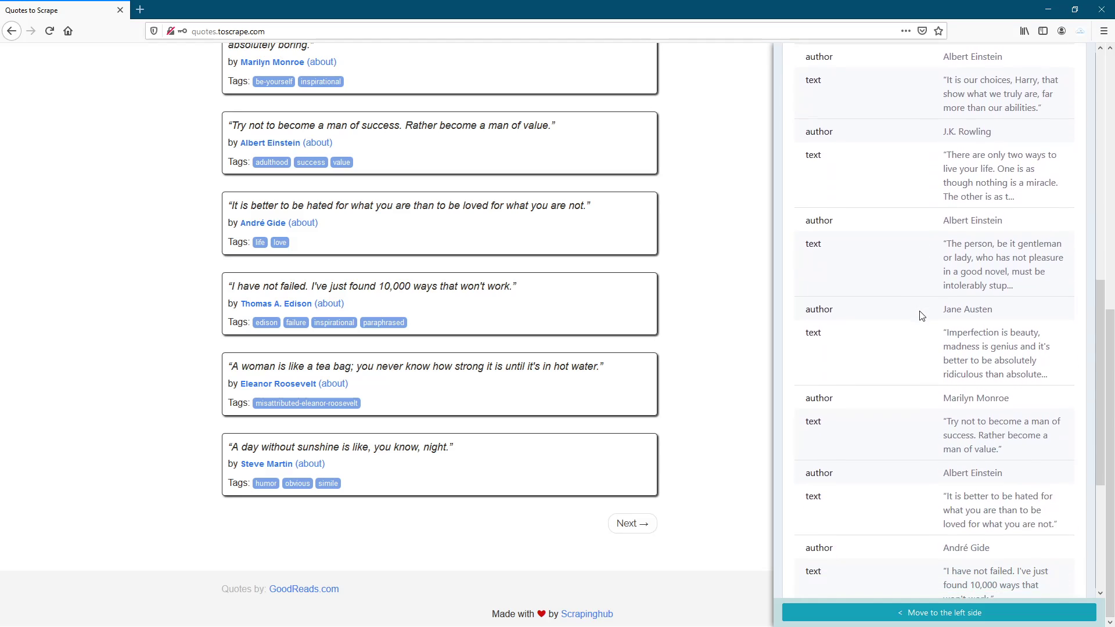
scroll(922, 317, "down", 5)
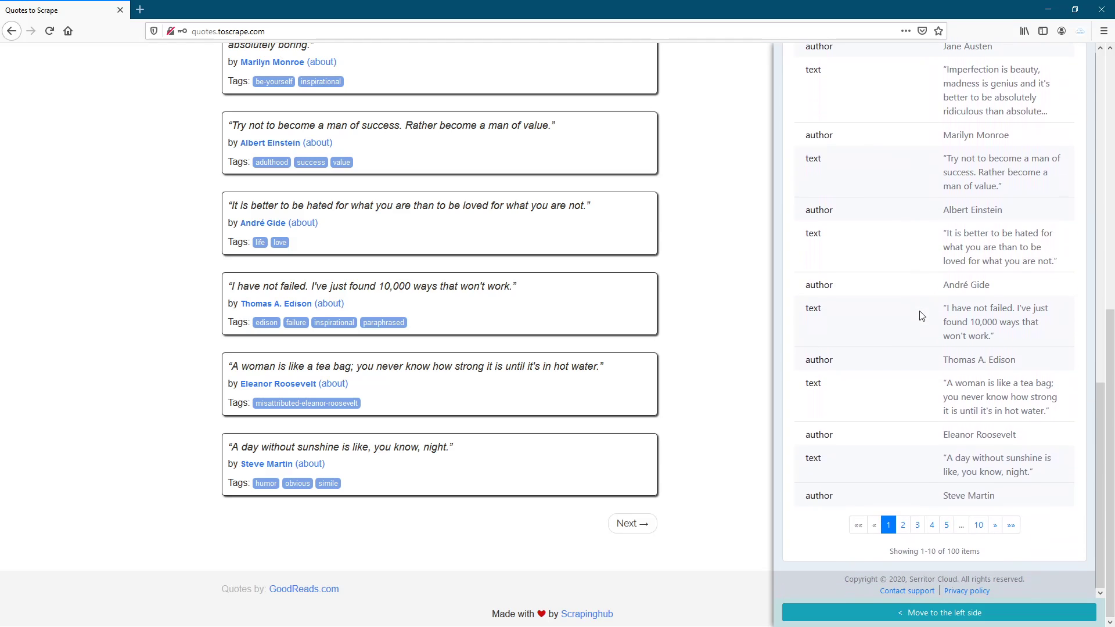
left_click(903, 524)
scroll(923, 430, "down", 3)
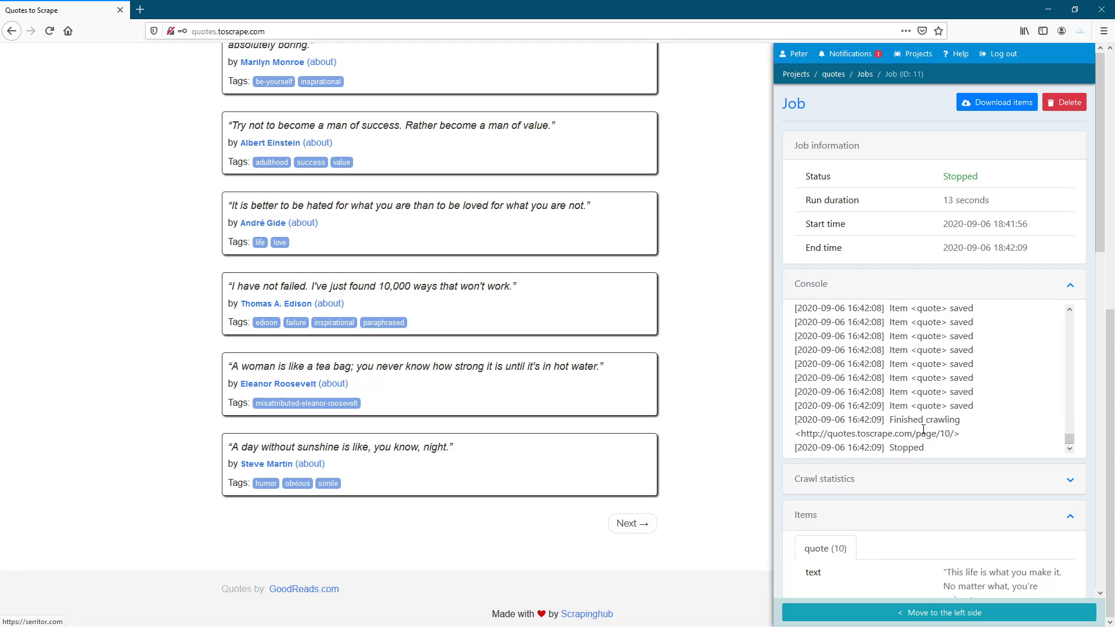
scroll(923, 430, "down", 8)
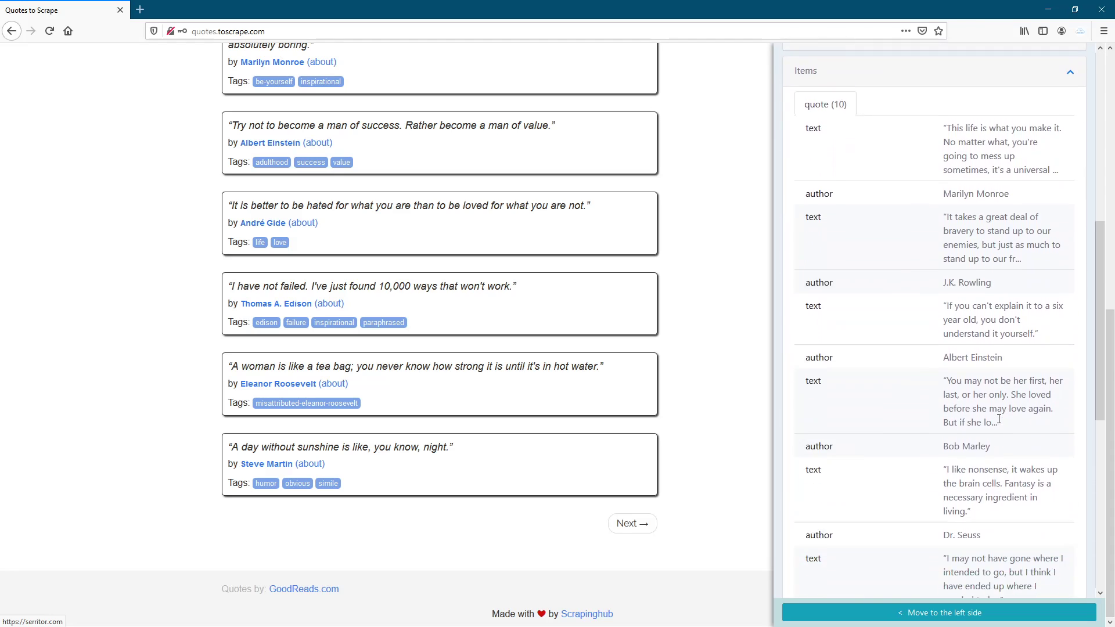
scroll(998, 420, "down", 8)
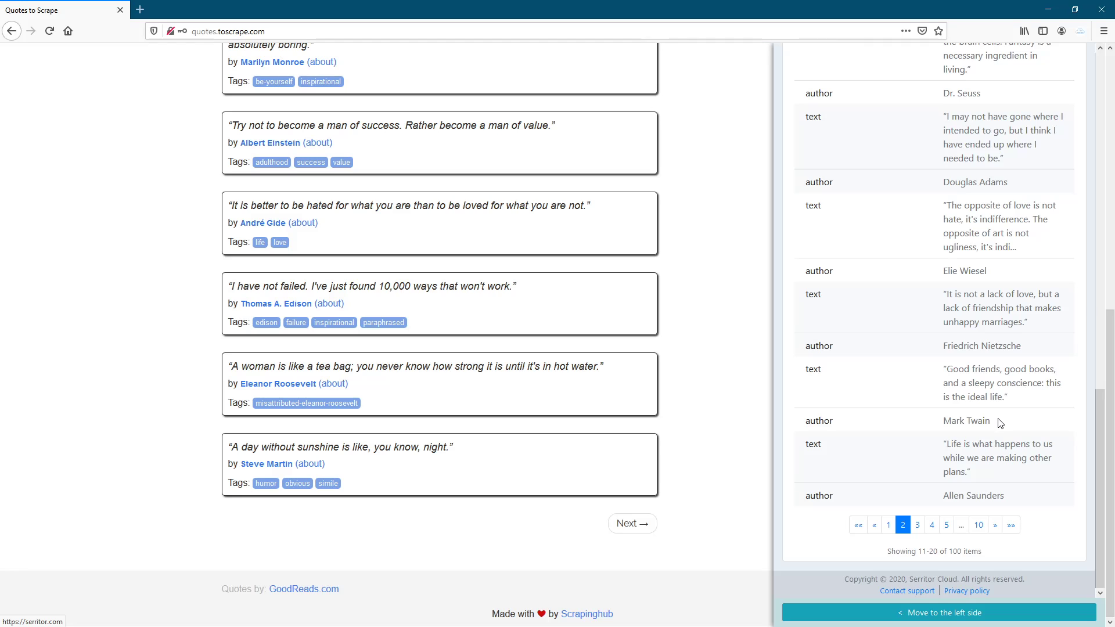
scroll(1000, 422, "up", 16)
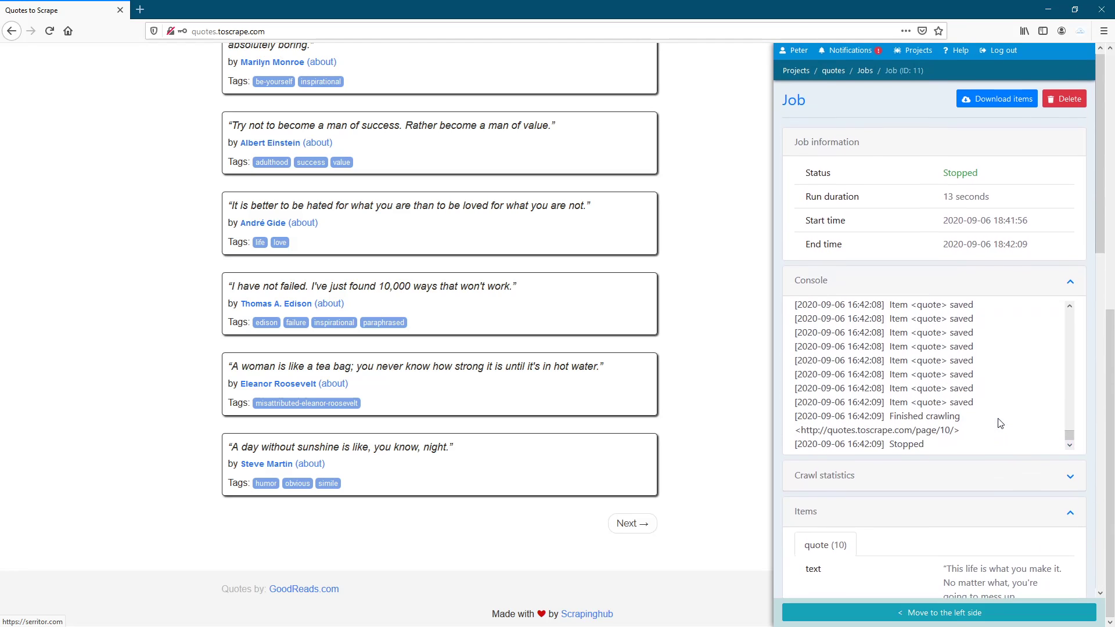